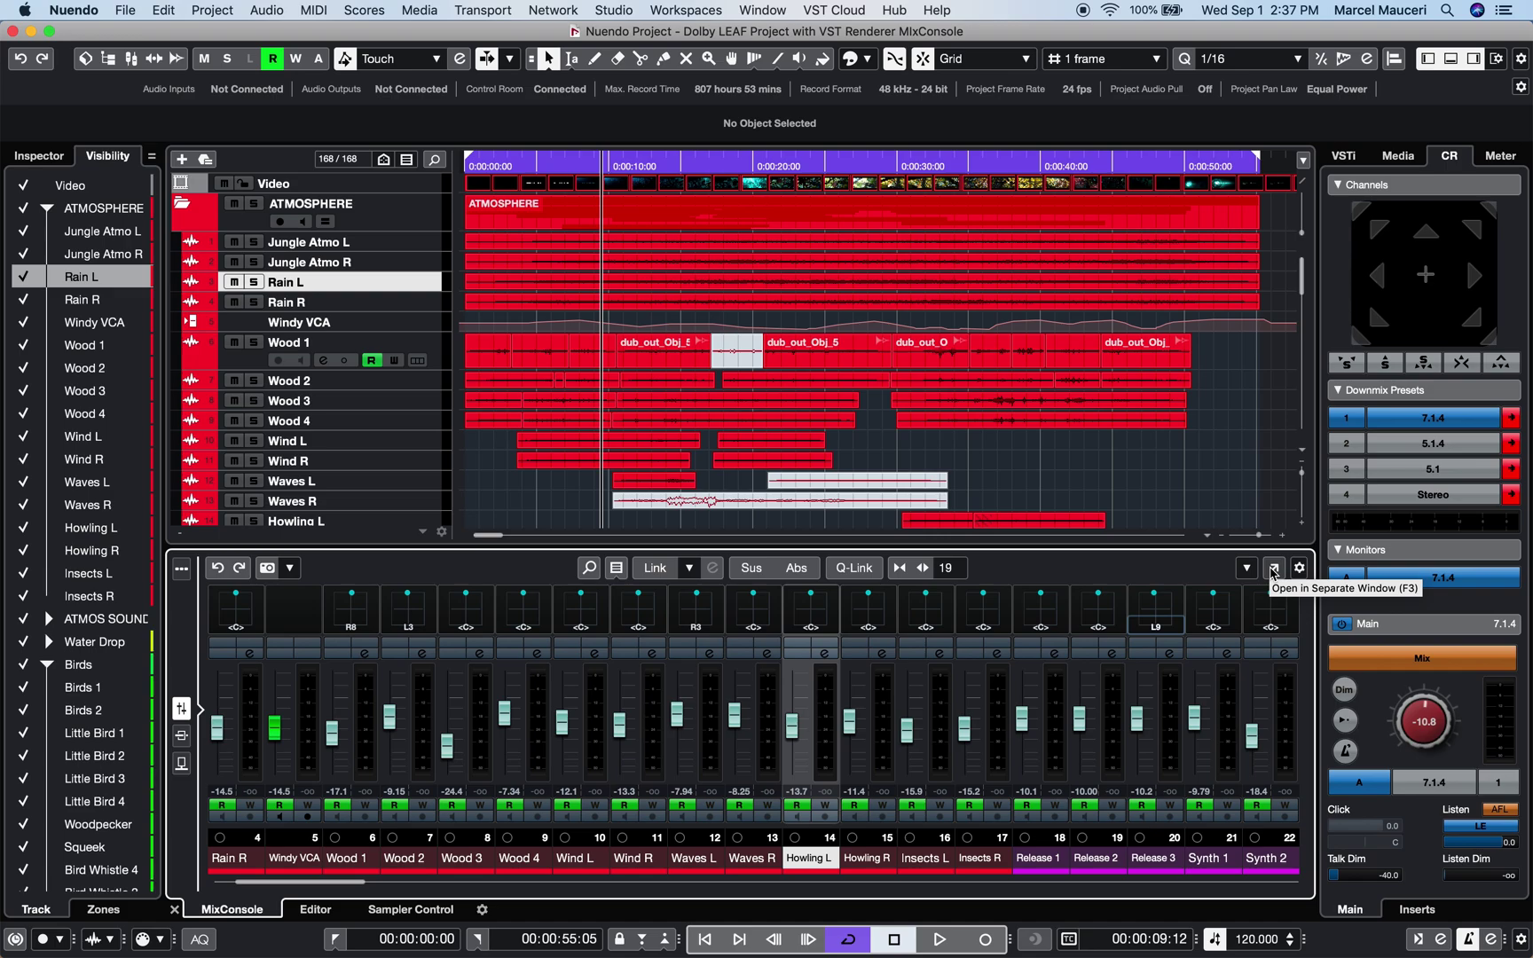
Step: Open the lower-zone MixConsole in a separate window
left_click(1274, 568)
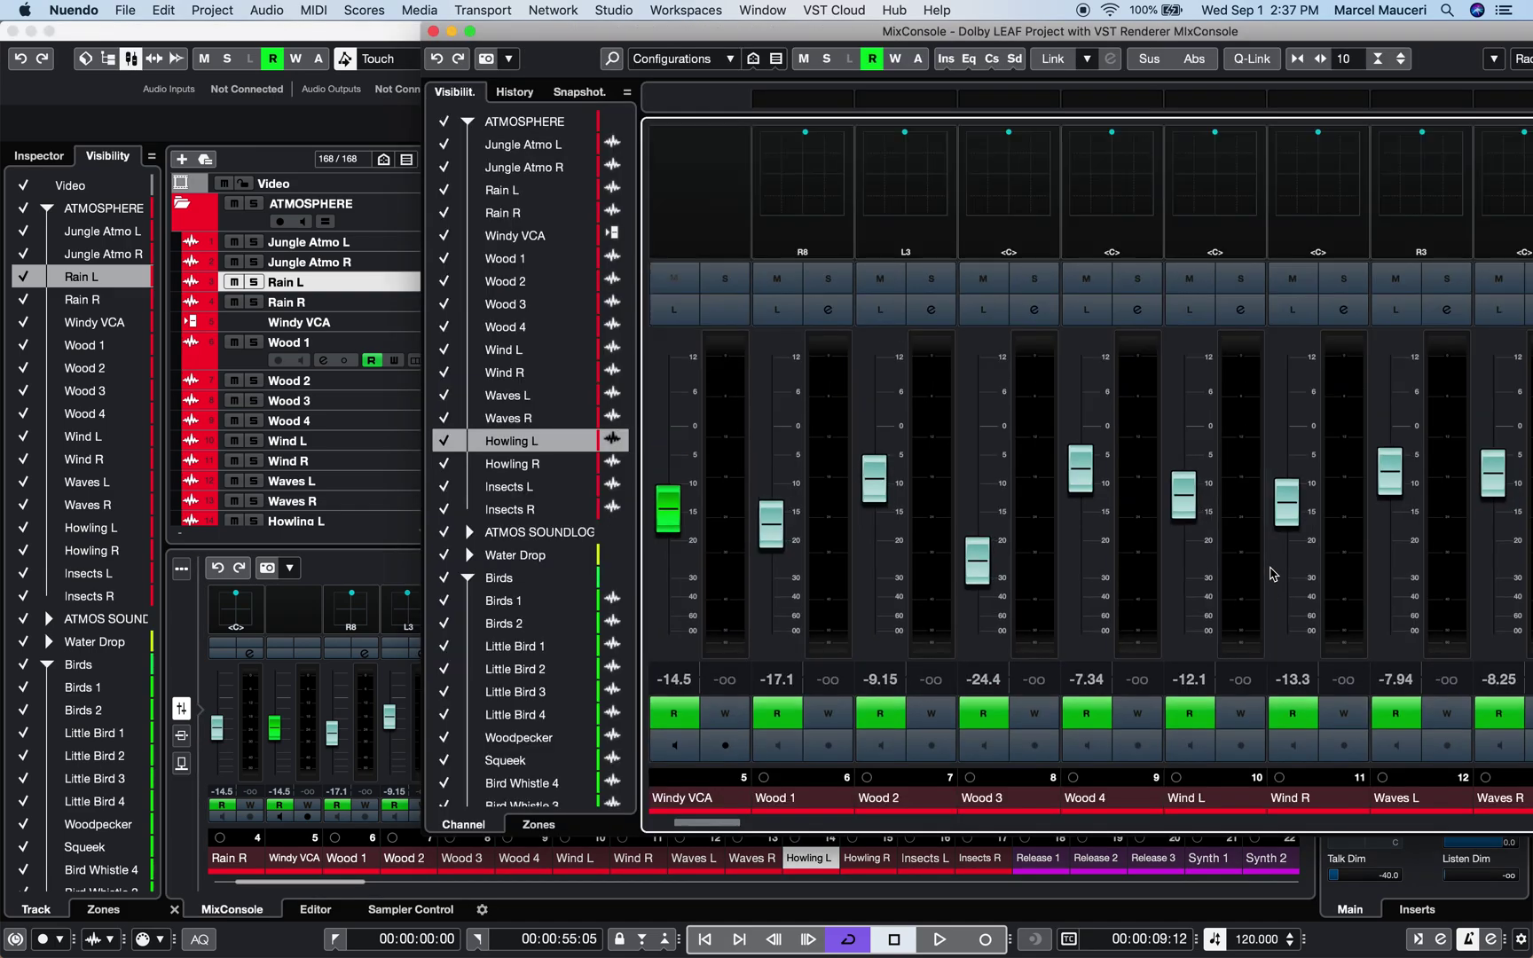
left_click(613, 9)
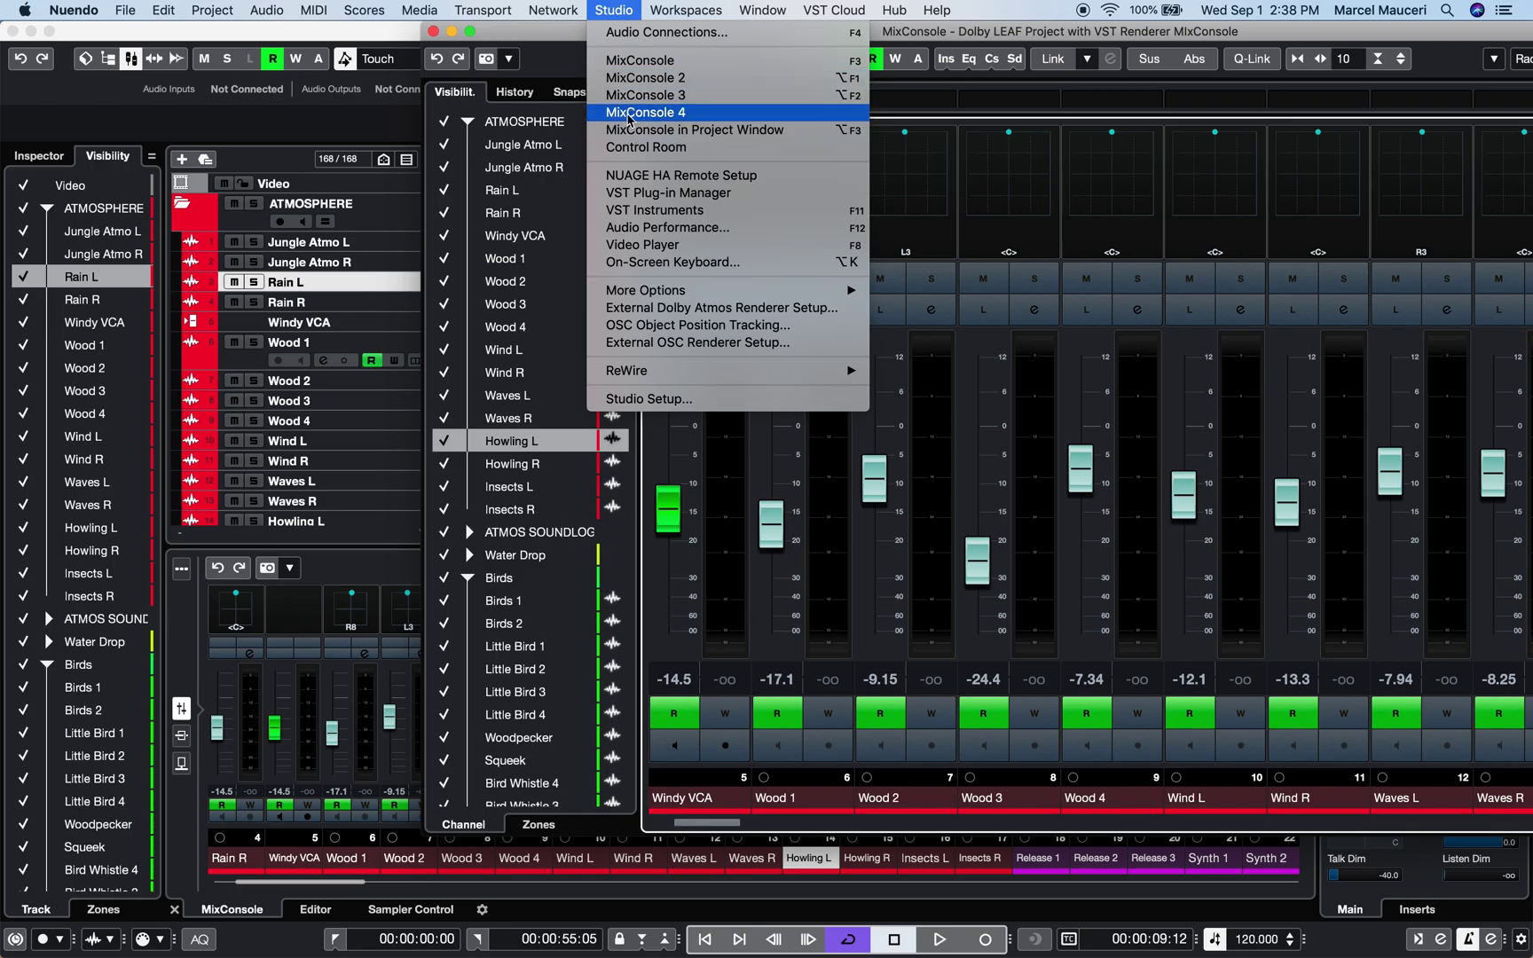
left_click(611, 11)
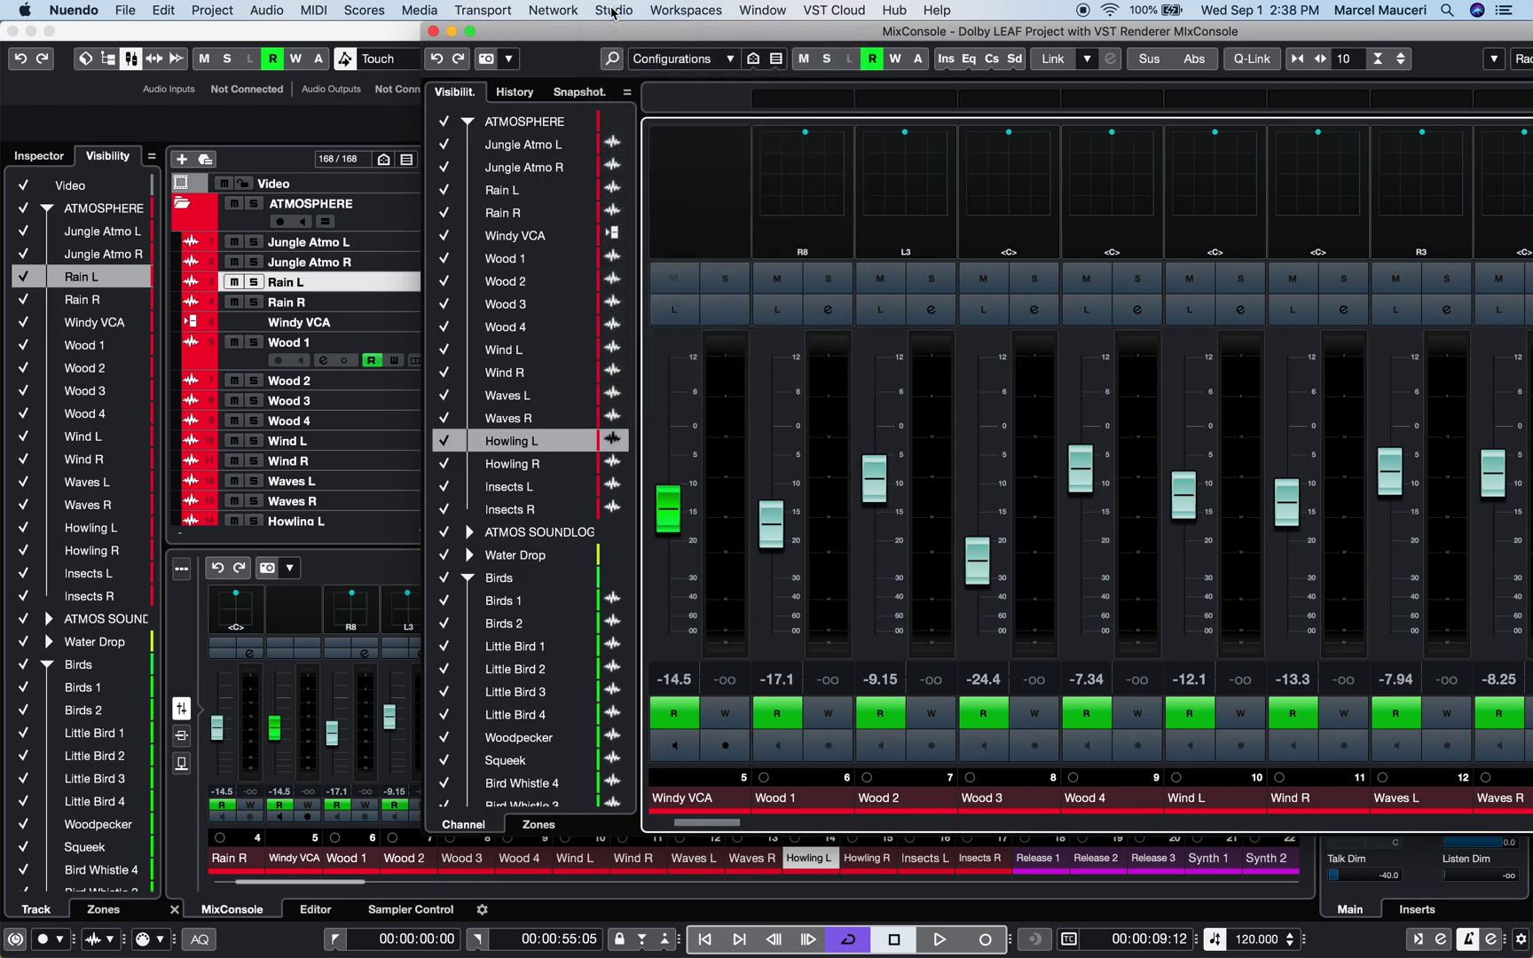
Step: Look up the key commands assigned to the MixConsole windows in the Devices (Studio) category
left_click(164, 10)
left_click(229, 657)
scroll(280, 446, "down", 3)
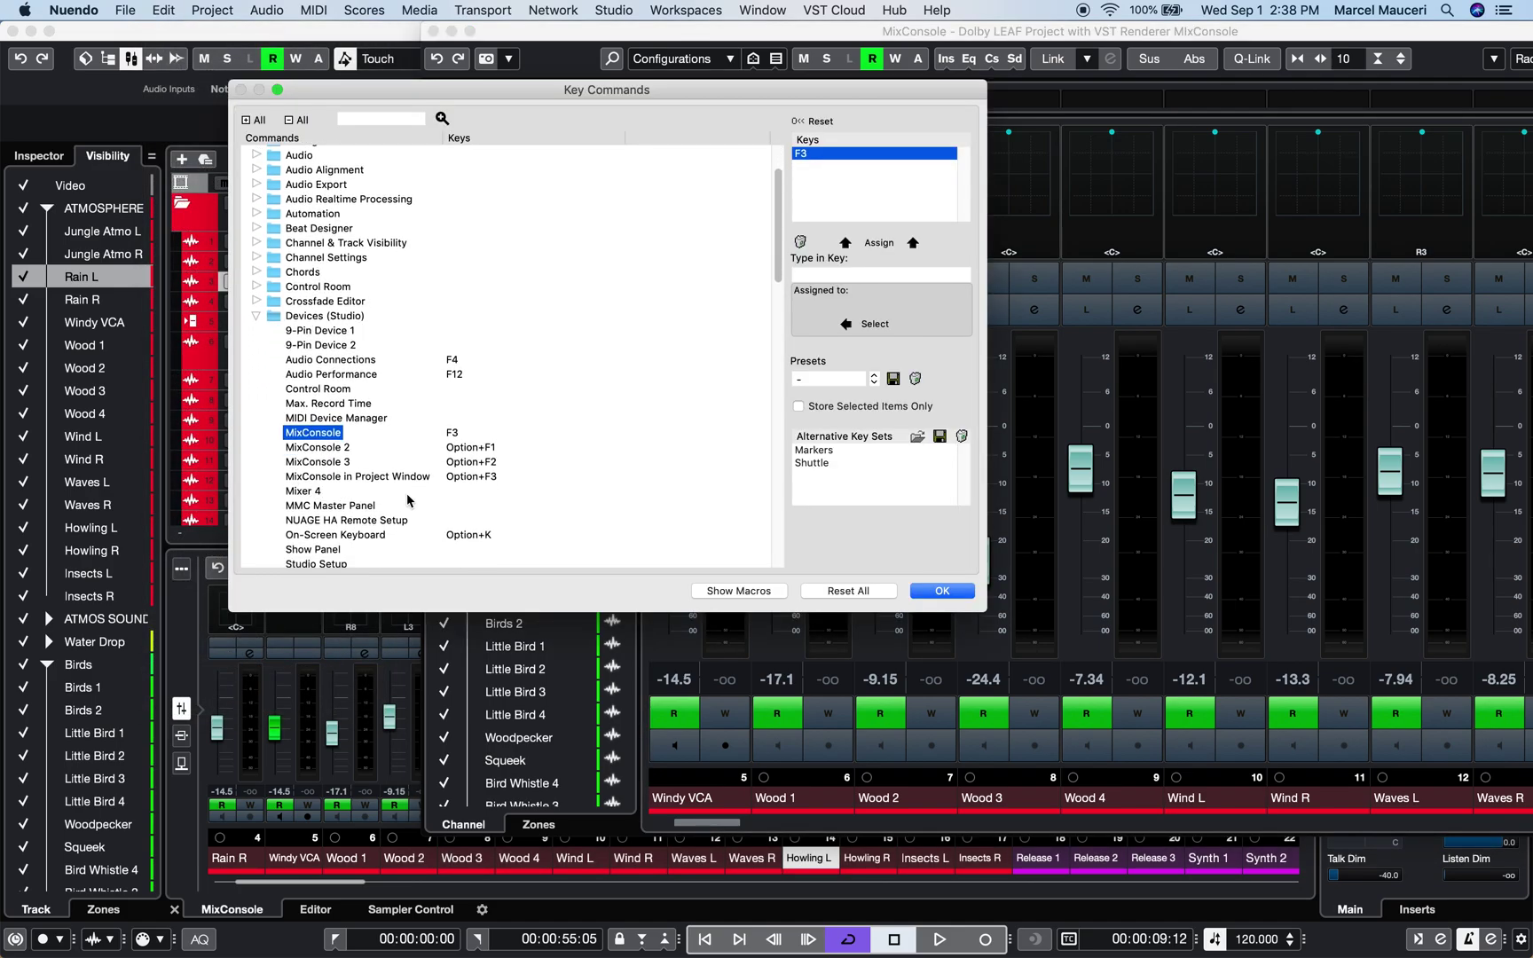
left_click(942, 591)
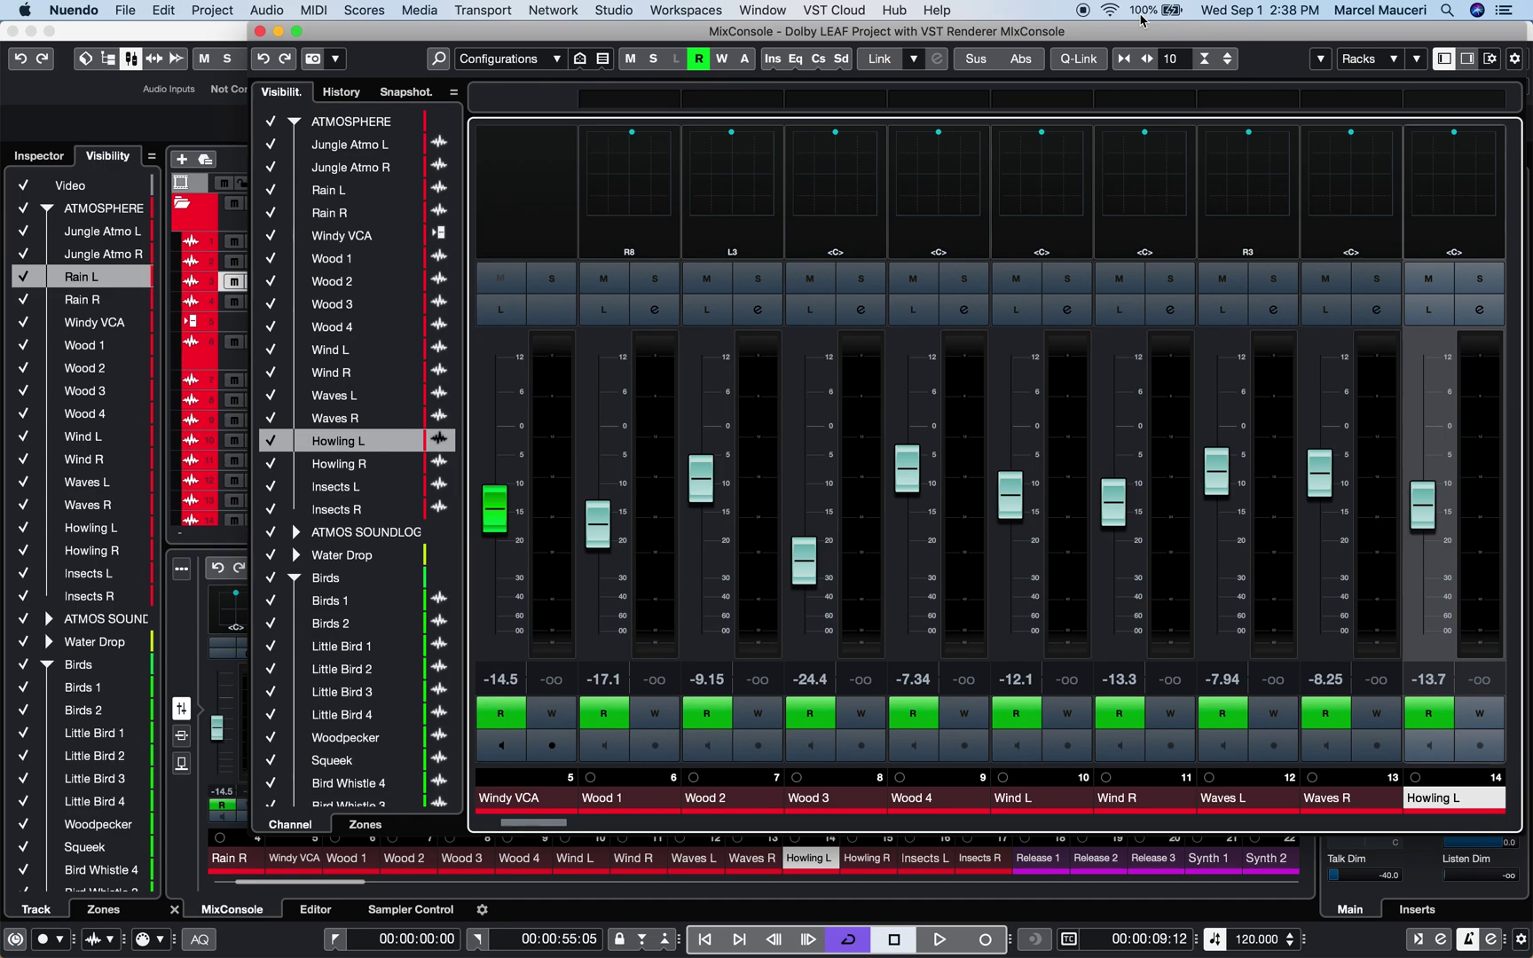
Step: View the MixConsole's window layout options and move the window aside to uncover the project's track list
left_click(1492, 60)
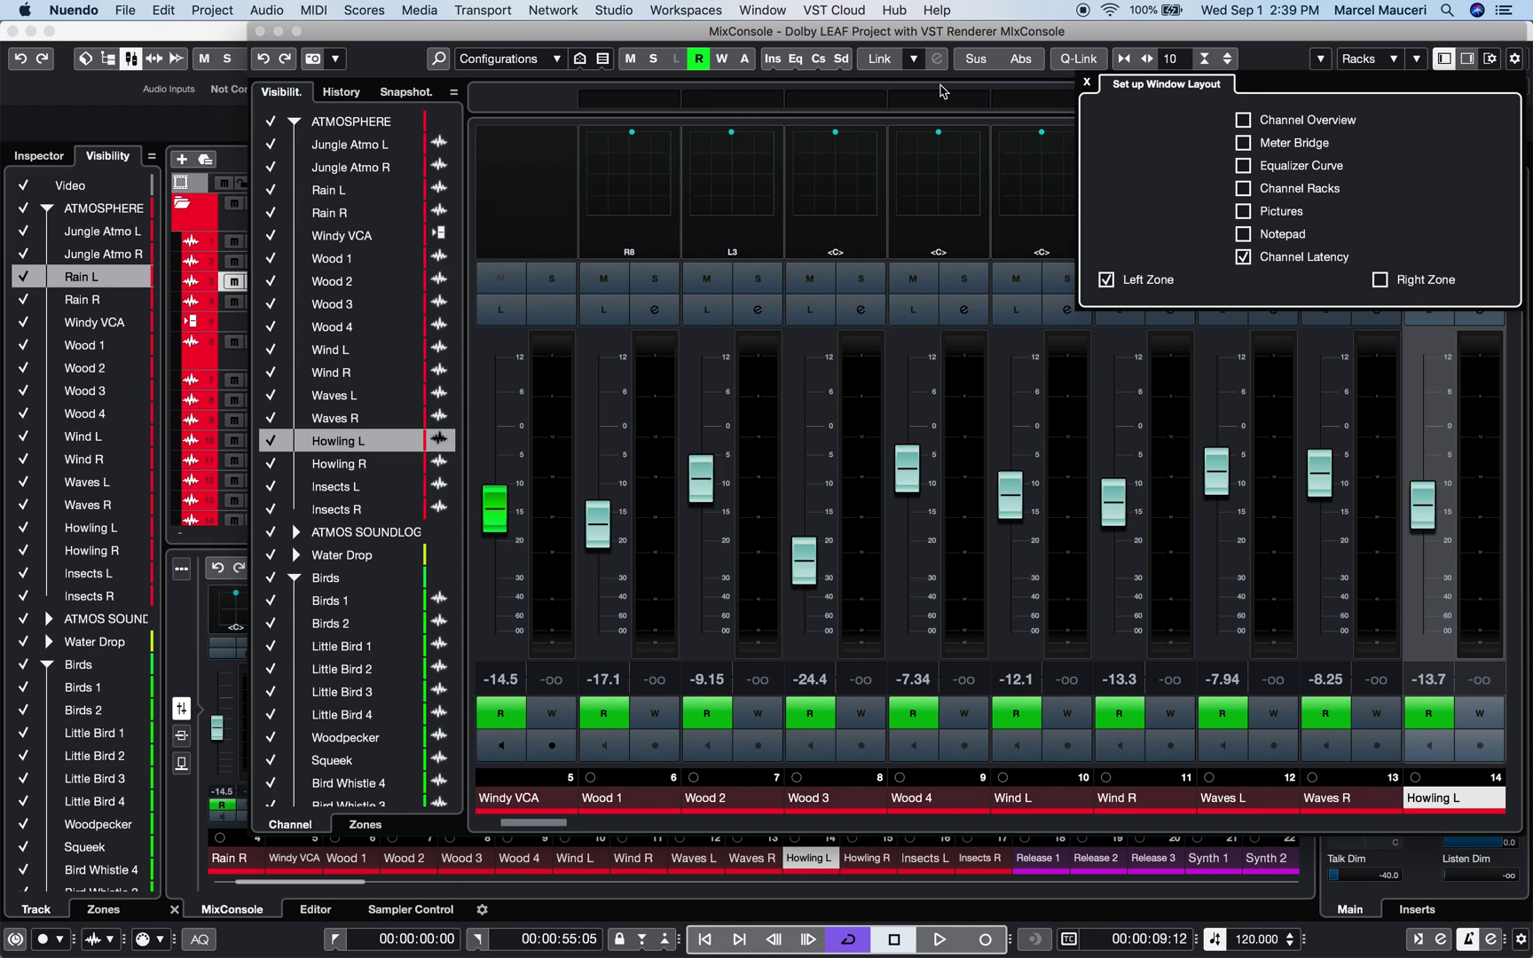
left_click(1087, 81)
left_click_drag(667, 34, 847, 34)
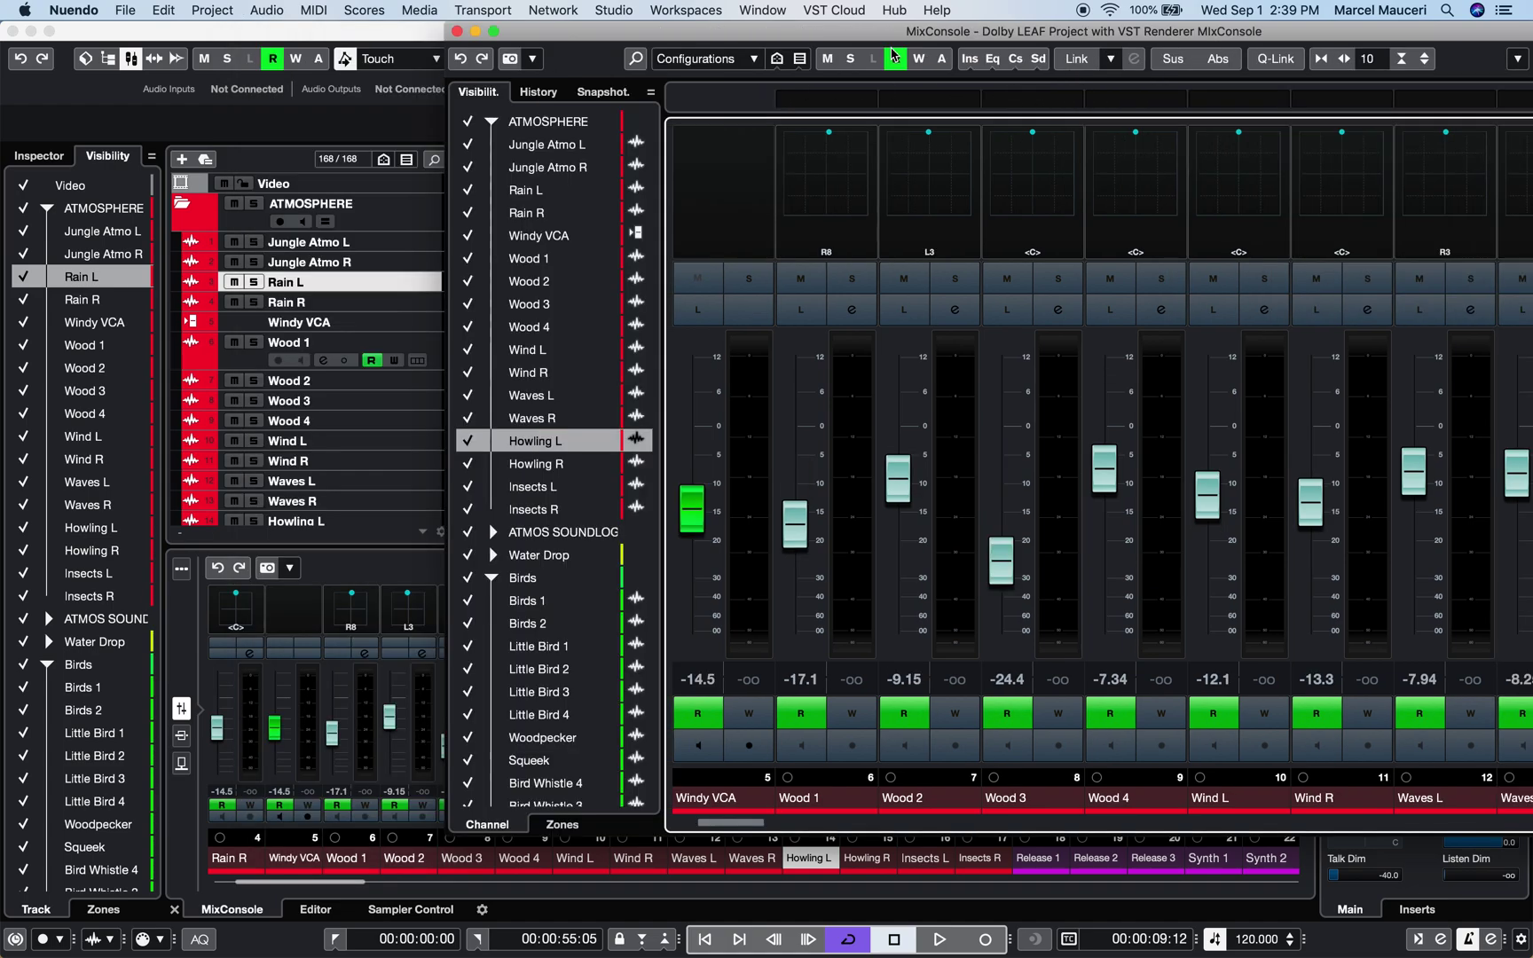
Step: Step the channel selection through the MixConsole and back to Rain R to compare it with the project's track selection
left_click(719, 448)
key("Right")
key("Right")
key("Right")
key("Right")
key("Right")
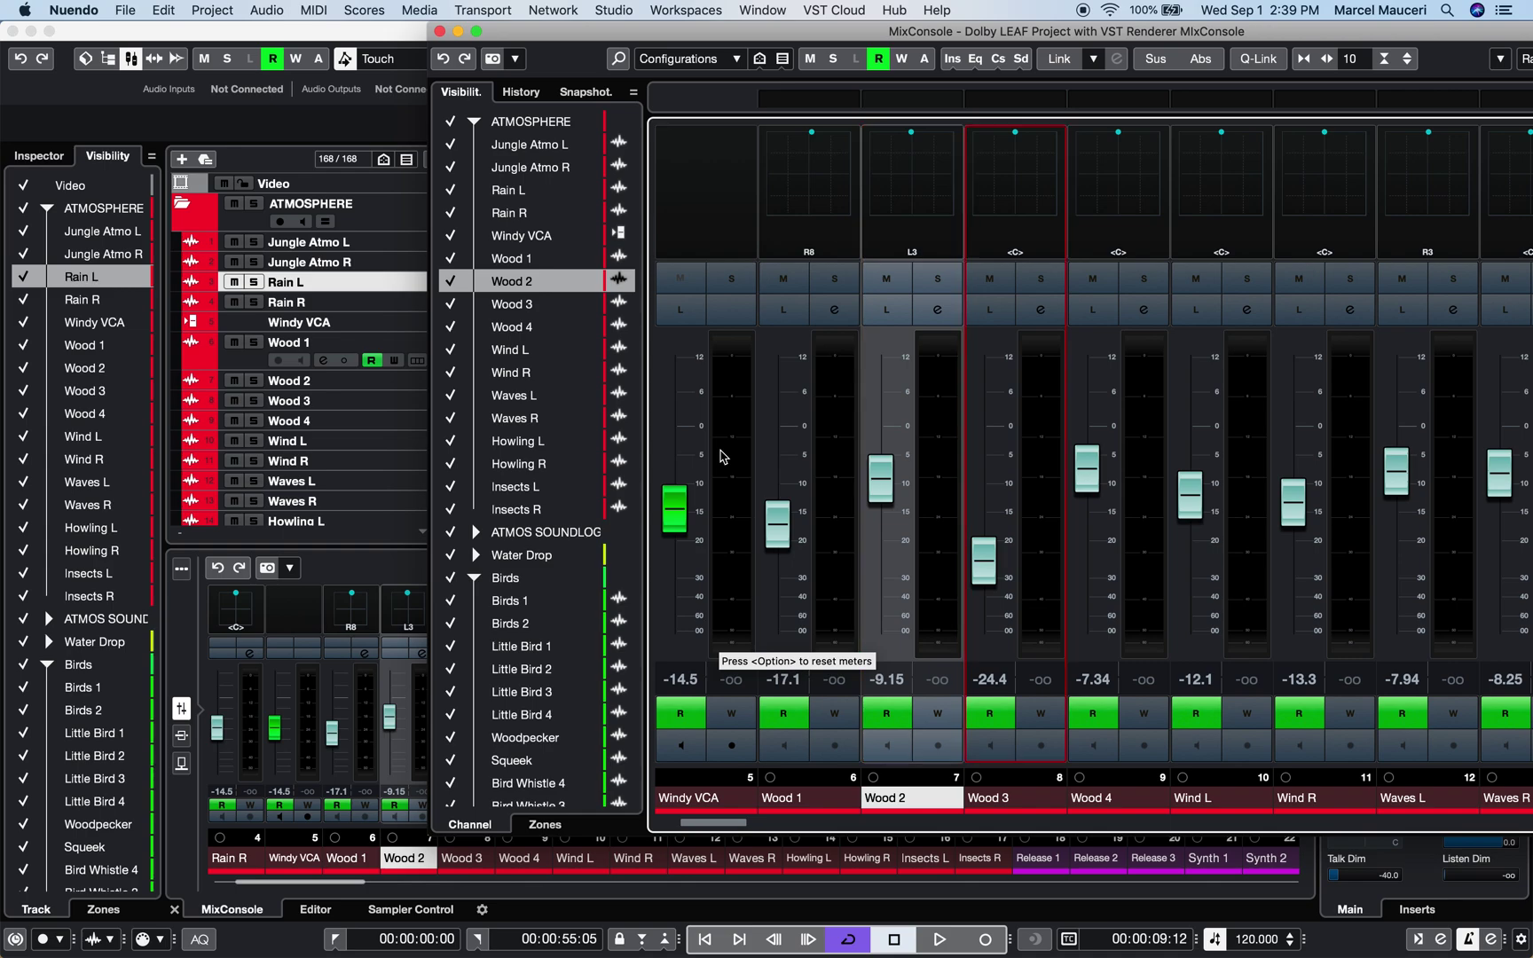
key("Left")
key("Left")
key("Left")
key("Left")
key("Left")
key("Left")
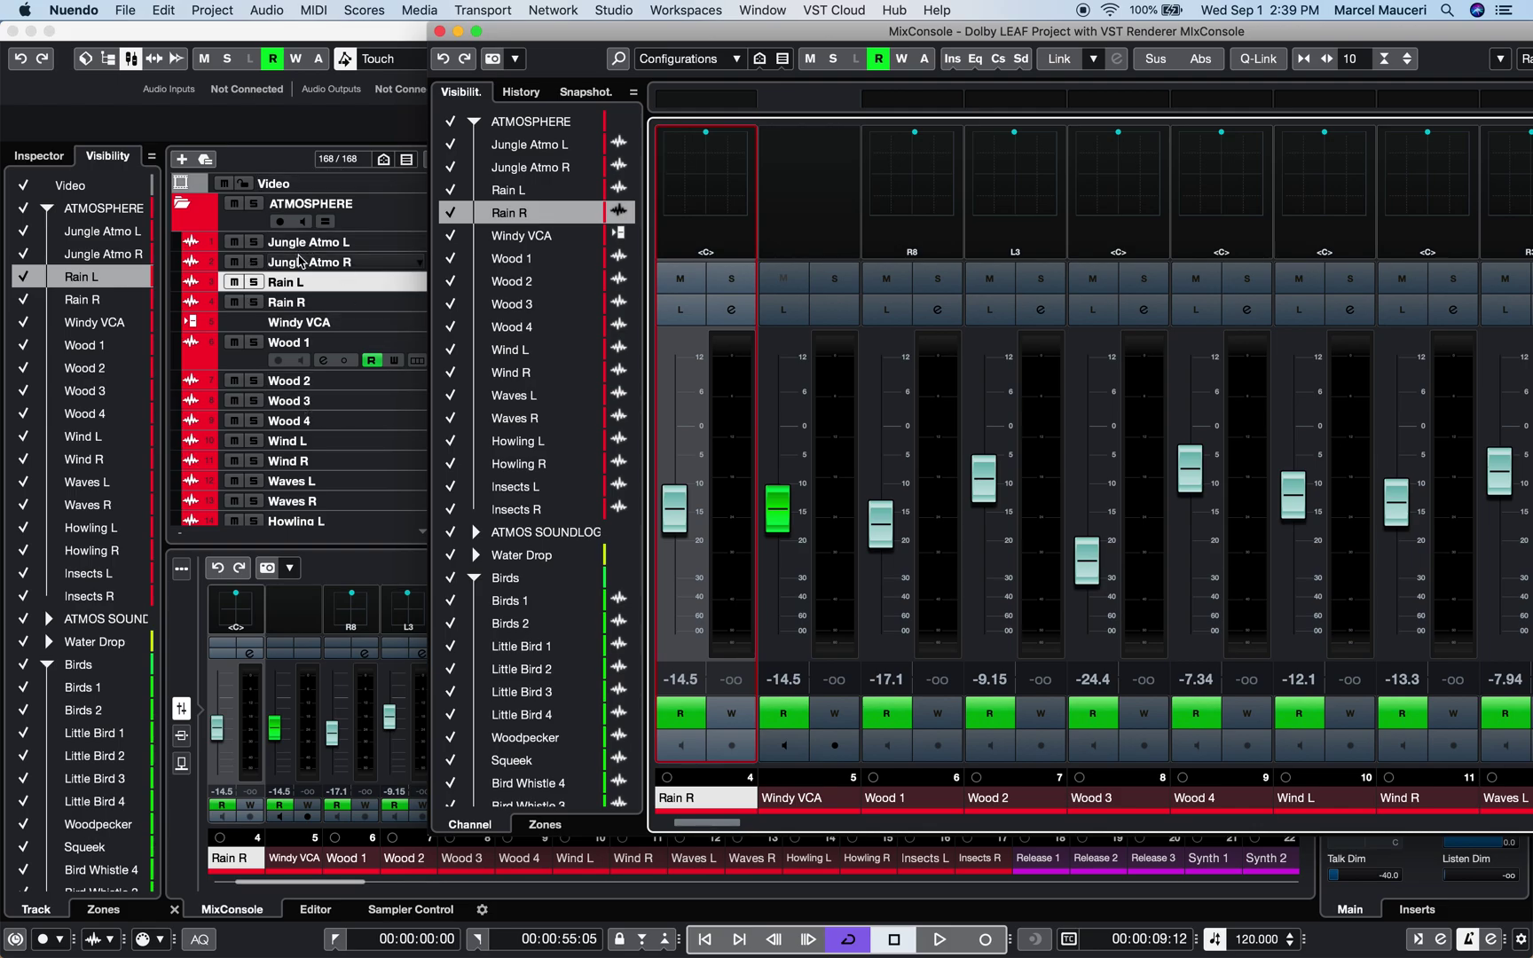
Step: Enable Sync Selection in Project Window and MixConsole in the Project & MixConsole editing preferences
left_click(75, 9)
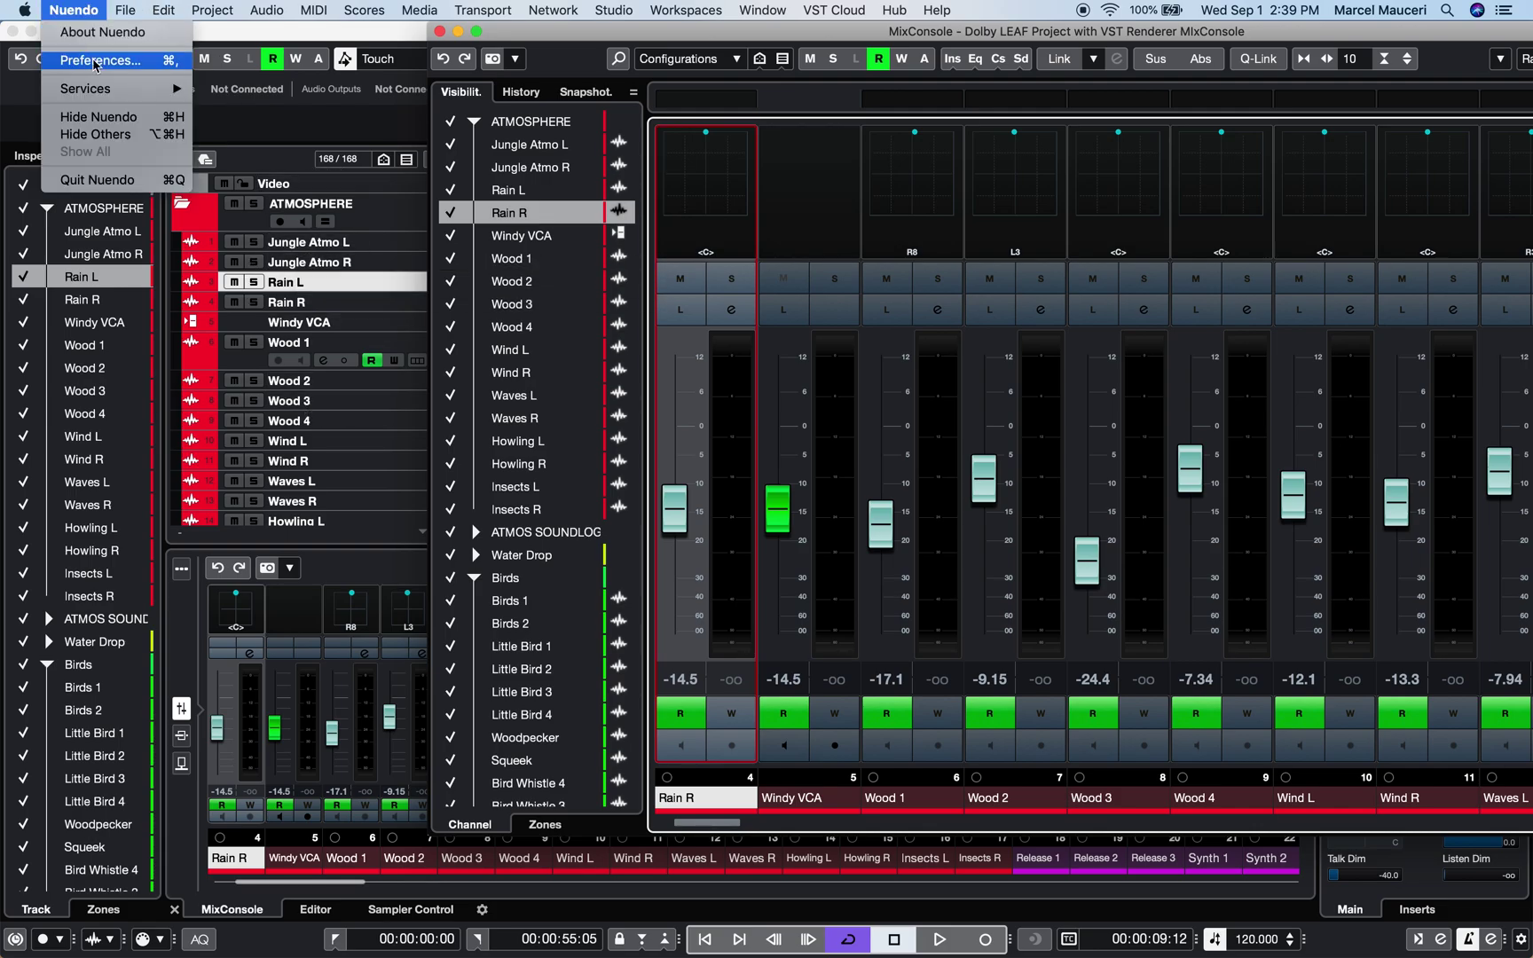
left_click(95, 60)
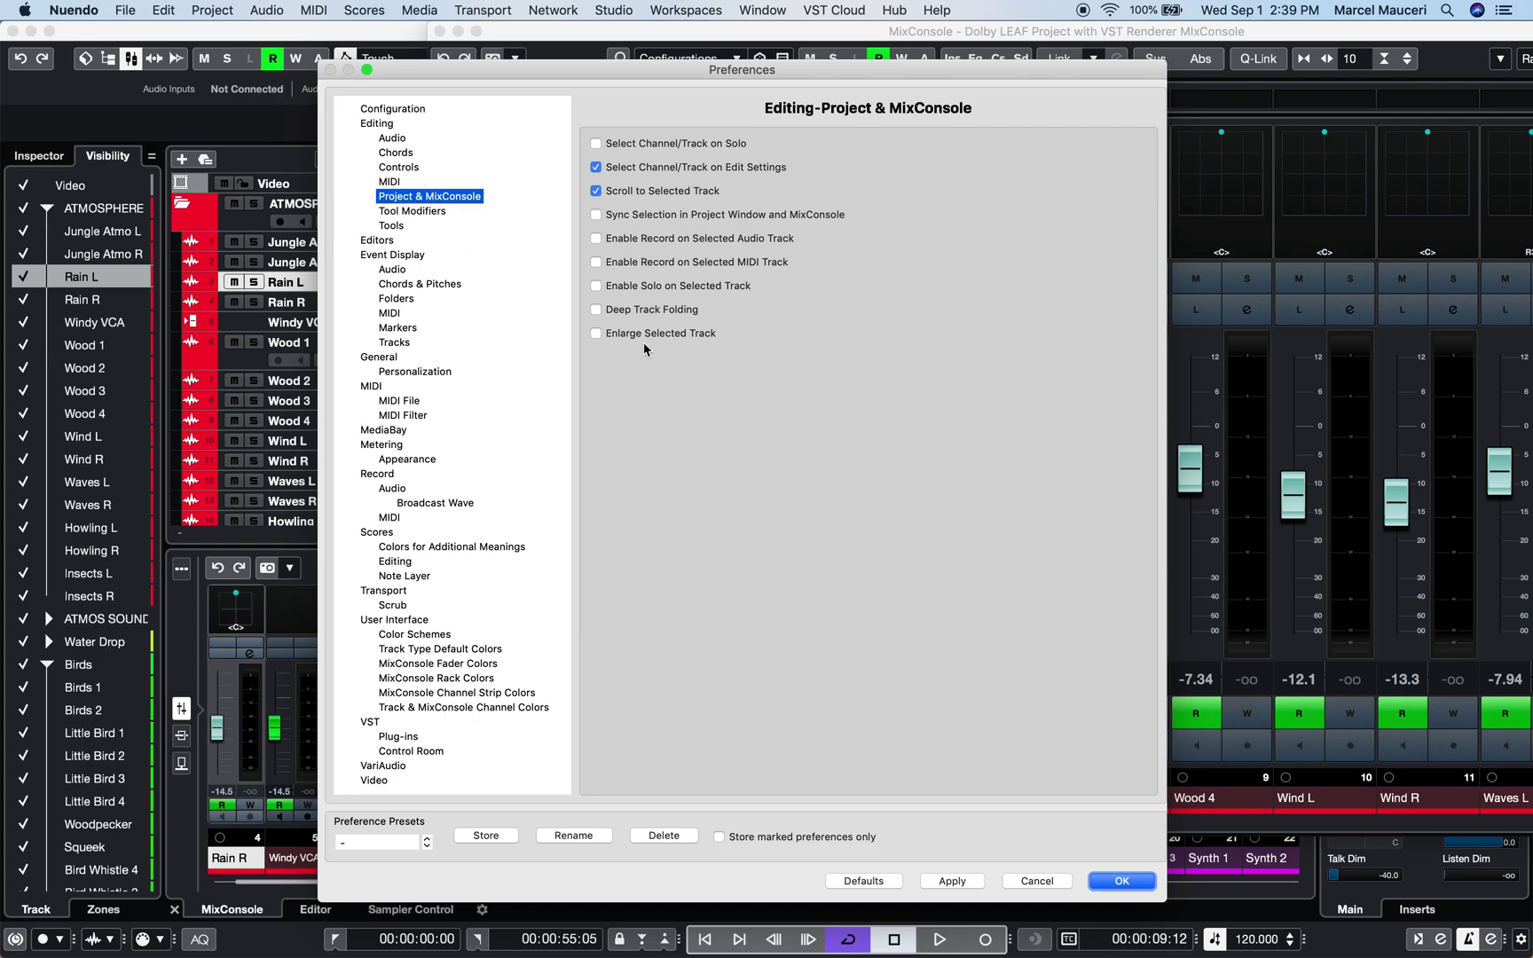
left_click(596, 214)
left_click(950, 880)
left_click(1111, 880)
Step: Step the channel selection from Rain R to Howling L to check that the project's track selection follows
key("Right")
key("Right")
key("Right")
key("Right")
key("Right")
key("Right")
key("Right")
key("Right")
key("Right")
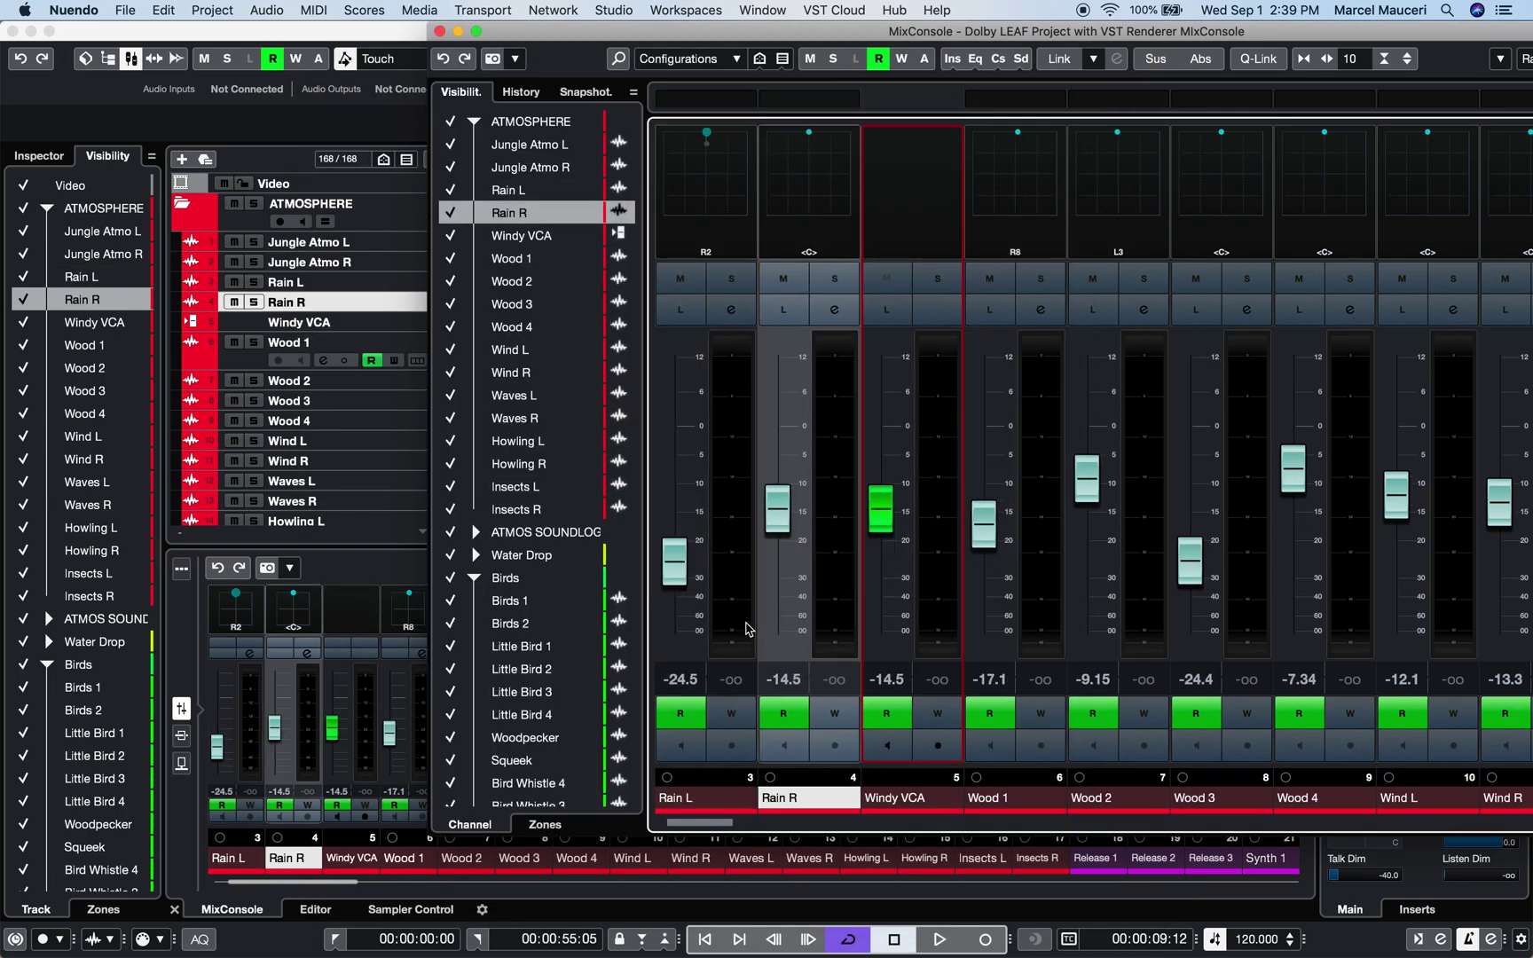
key("Right")
key("Right")
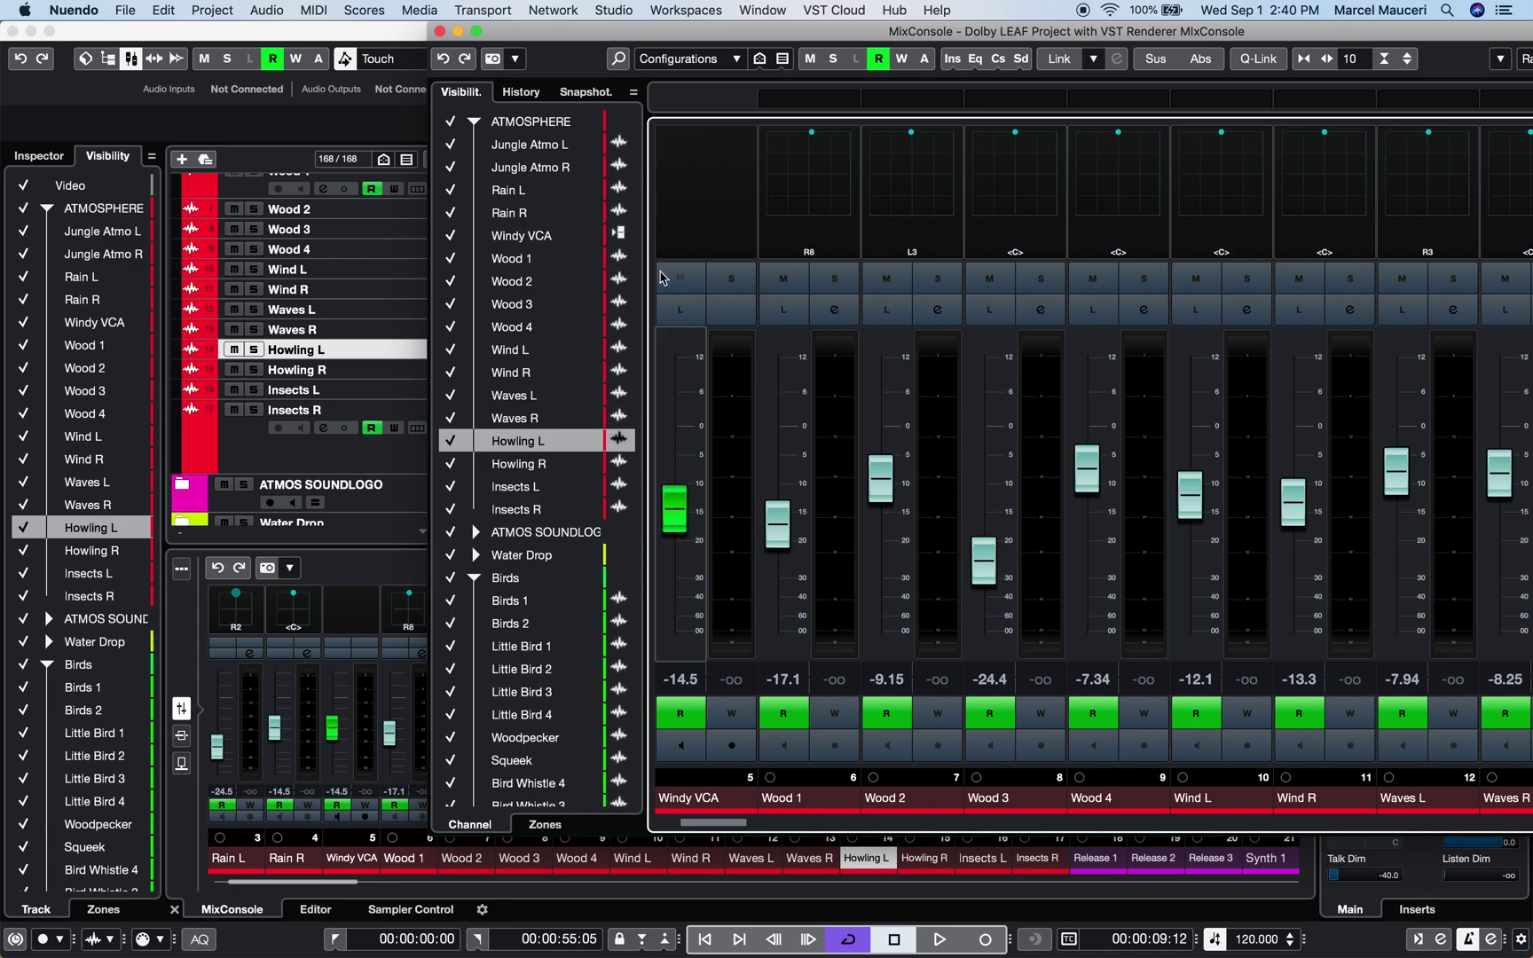
Step: Sync channel visibility between the MixConsole and the project
left_click(630, 95)
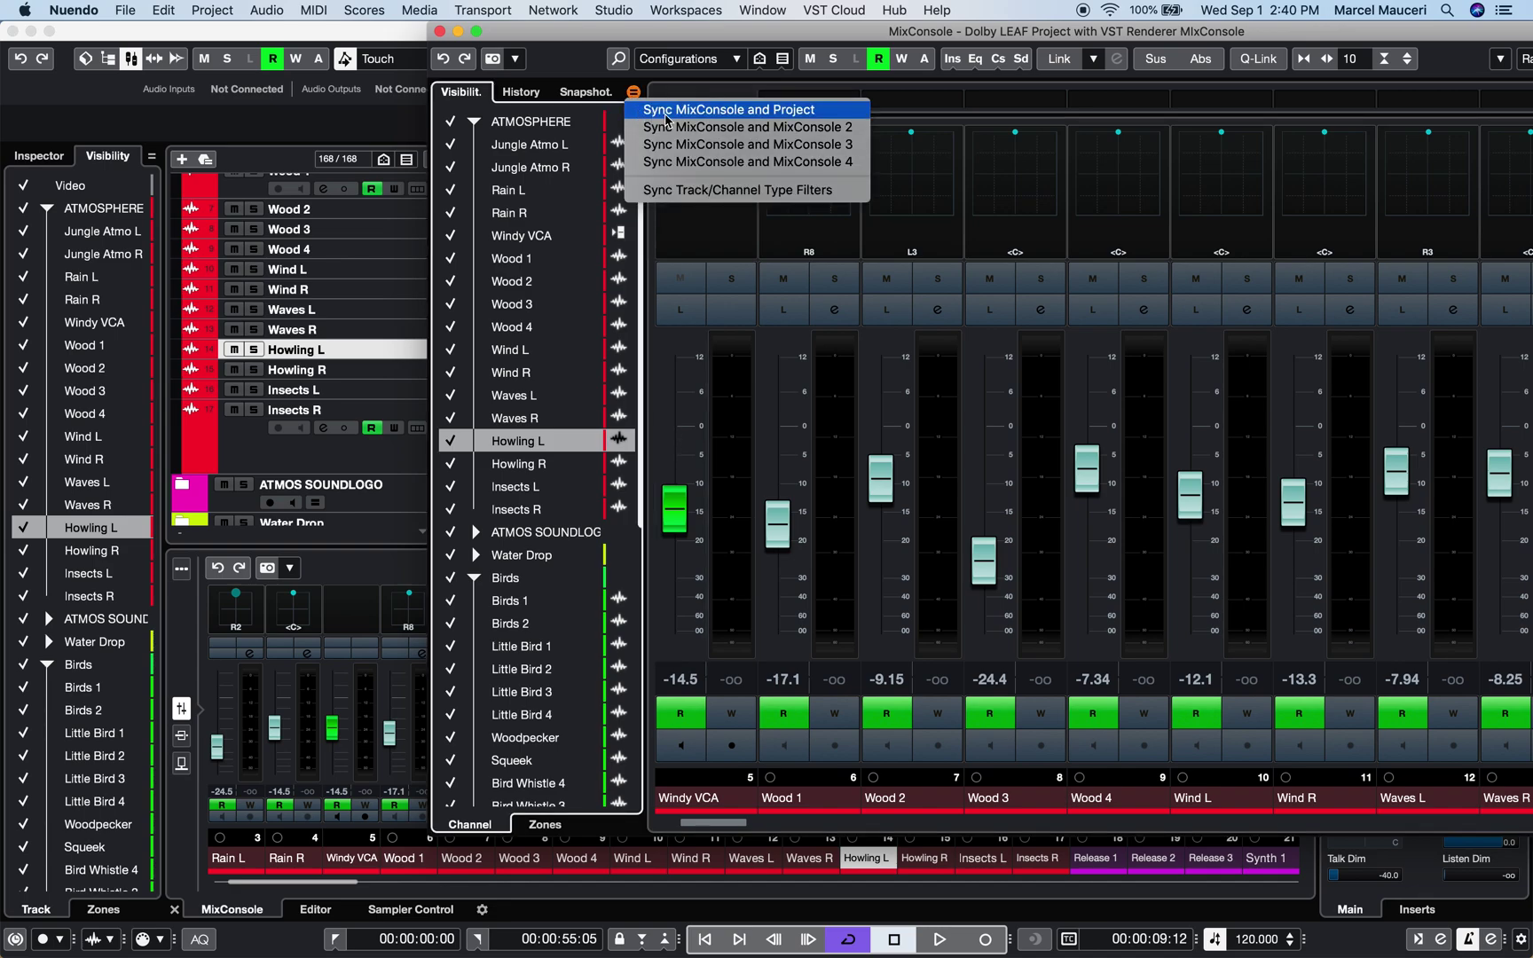
left_click(663, 115)
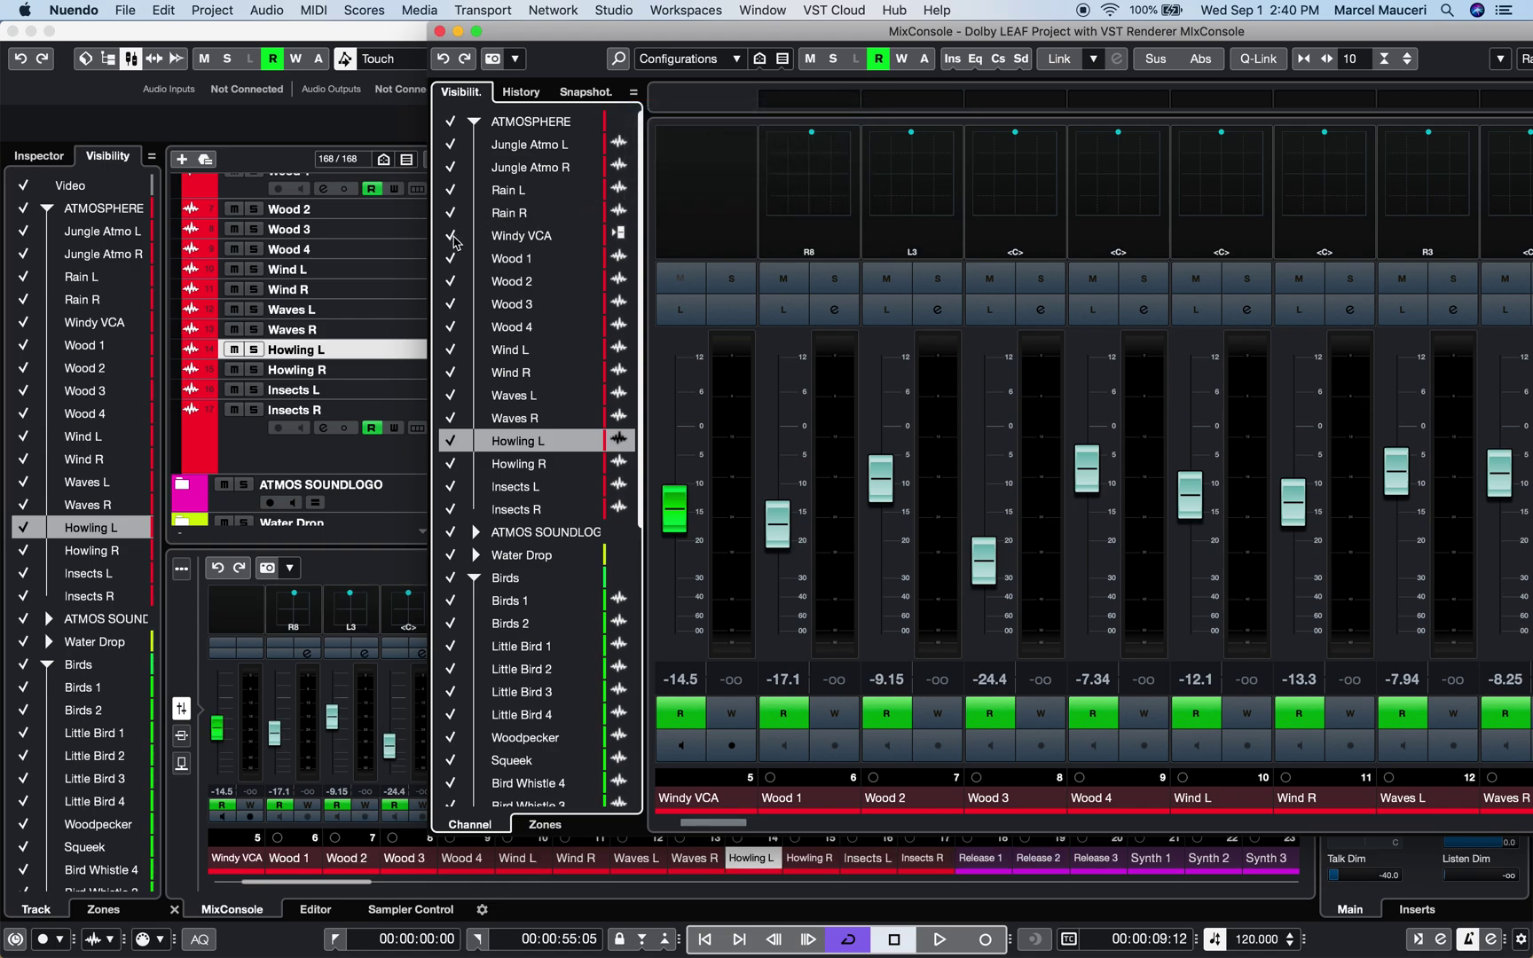
Step: Try toggling the visibility of the Windy VCA and Insects R channels, and show all channels again
left_click(451, 237, "alt")
left_click(455, 511, "alt")
left_click(759, 59)
left_click(789, 76)
Step: Sync the track/channel type filters and test them by toggling All Channel Types, VCA Faders and Group Channels
left_click(633, 91)
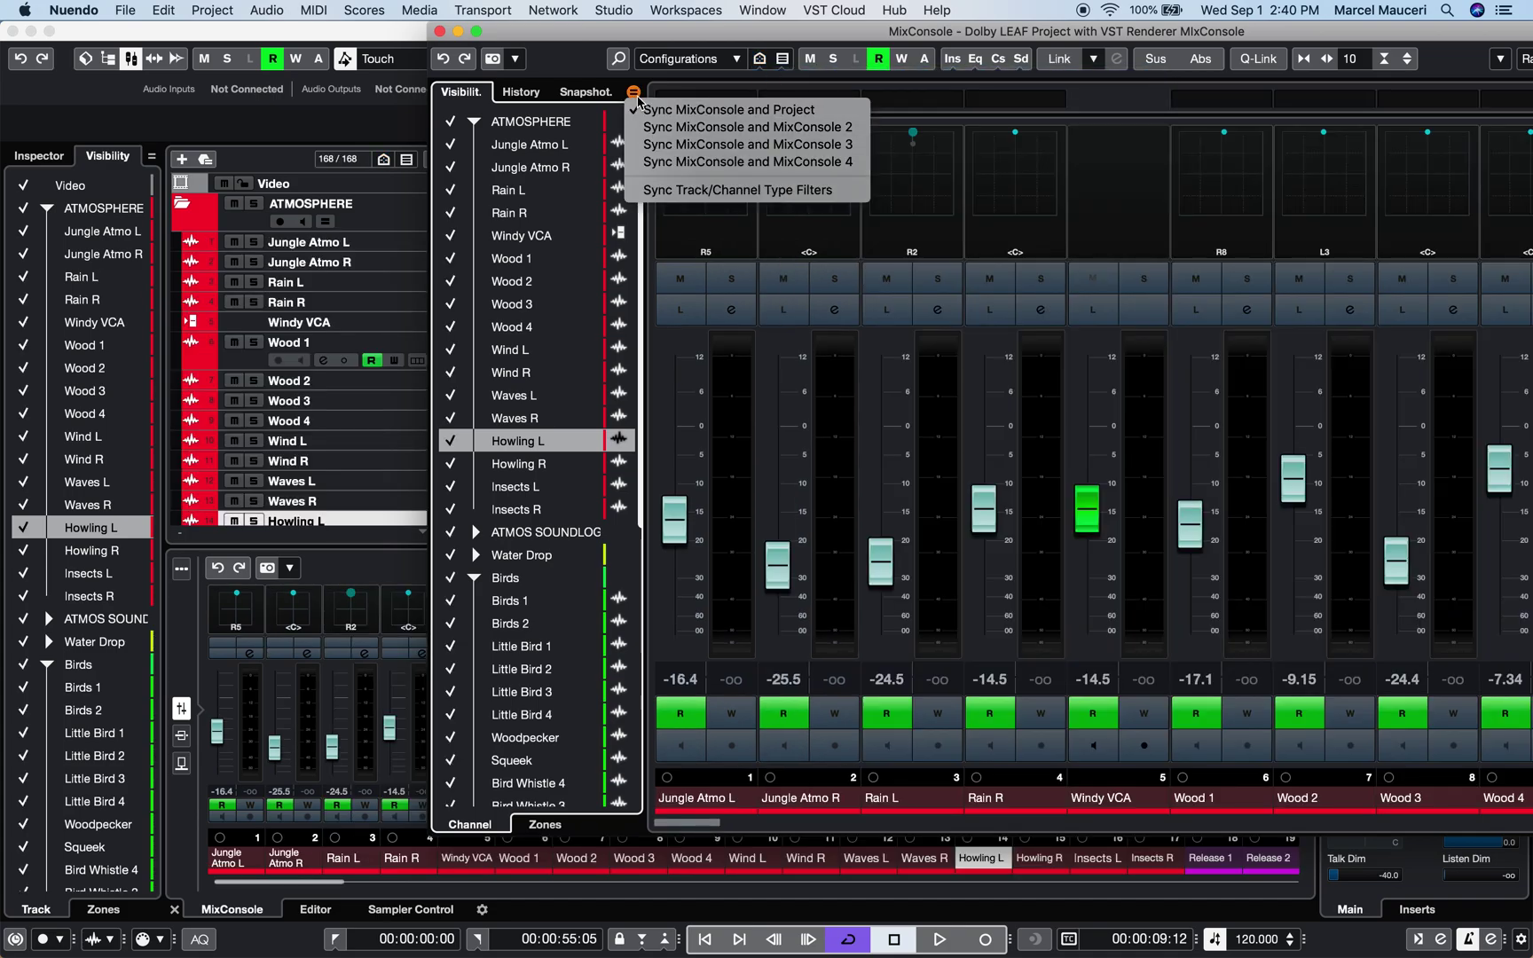
left_click(737, 190)
left_click(783, 58)
left_click(795, 112)
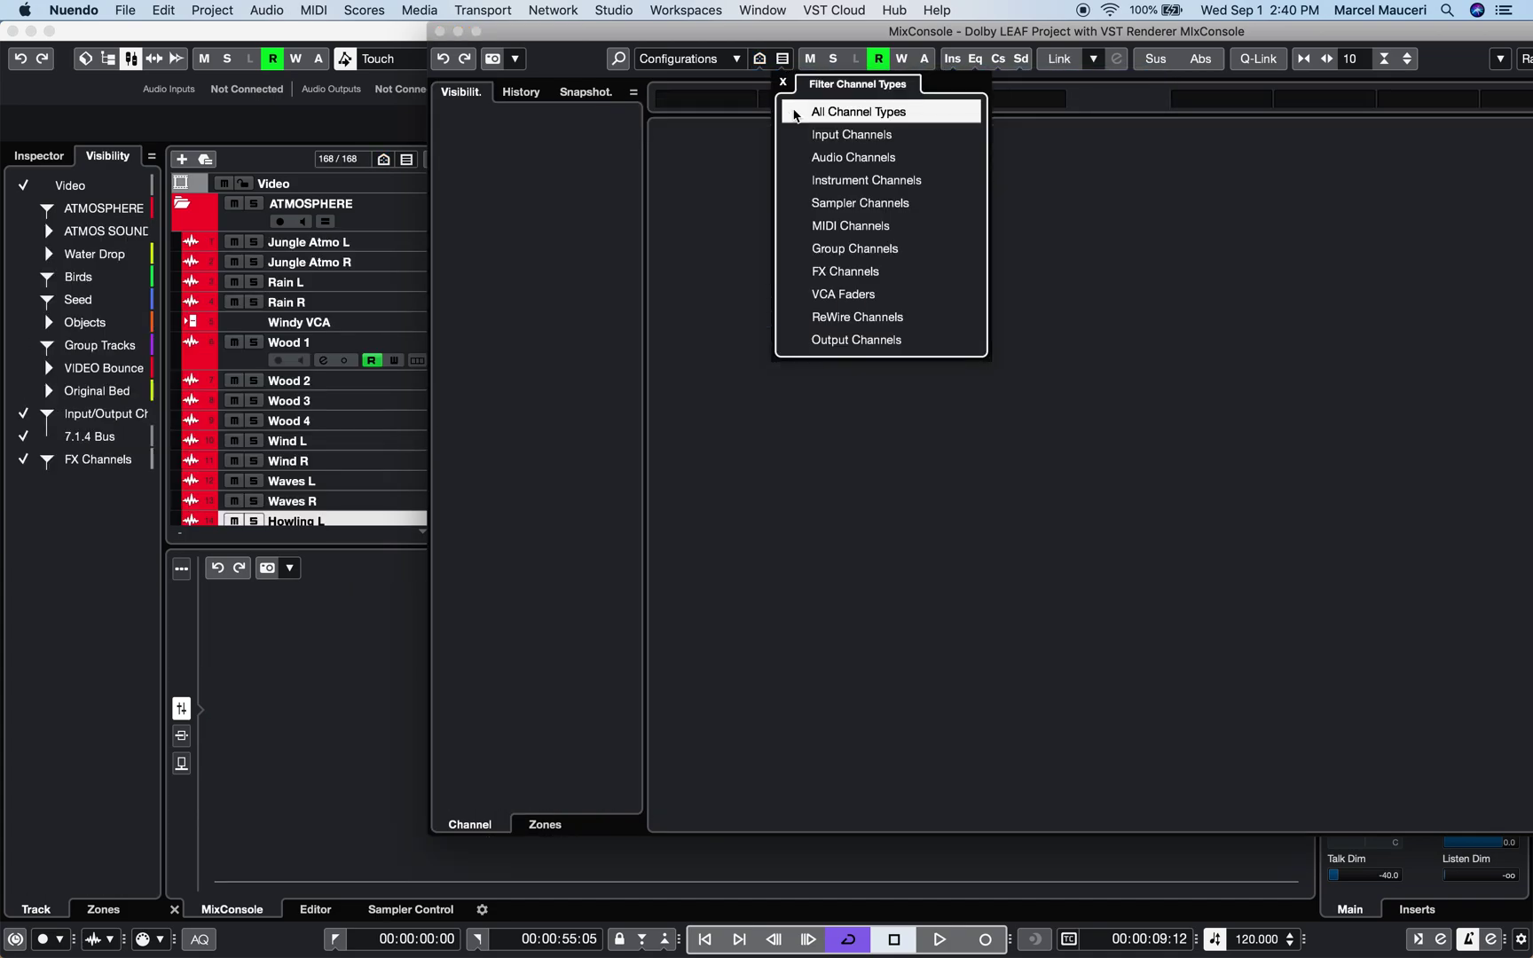
left_click(794, 296)
left_click(797, 248)
left_click(794, 113)
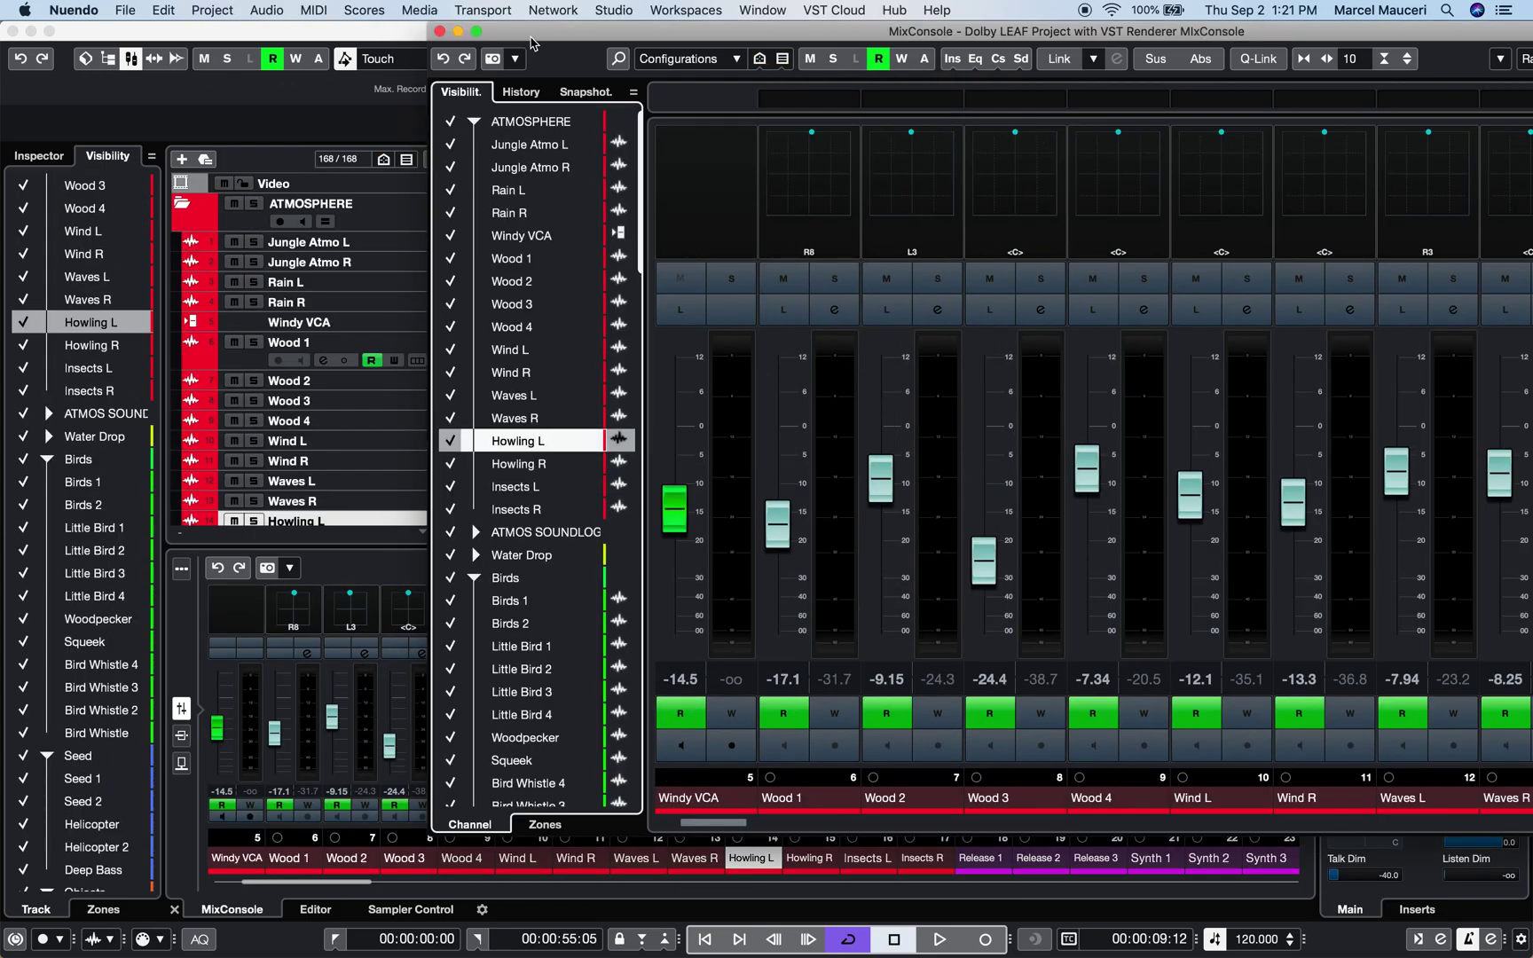
Step: Open MixConsole 2 and view its window layout options
left_click(621, 11)
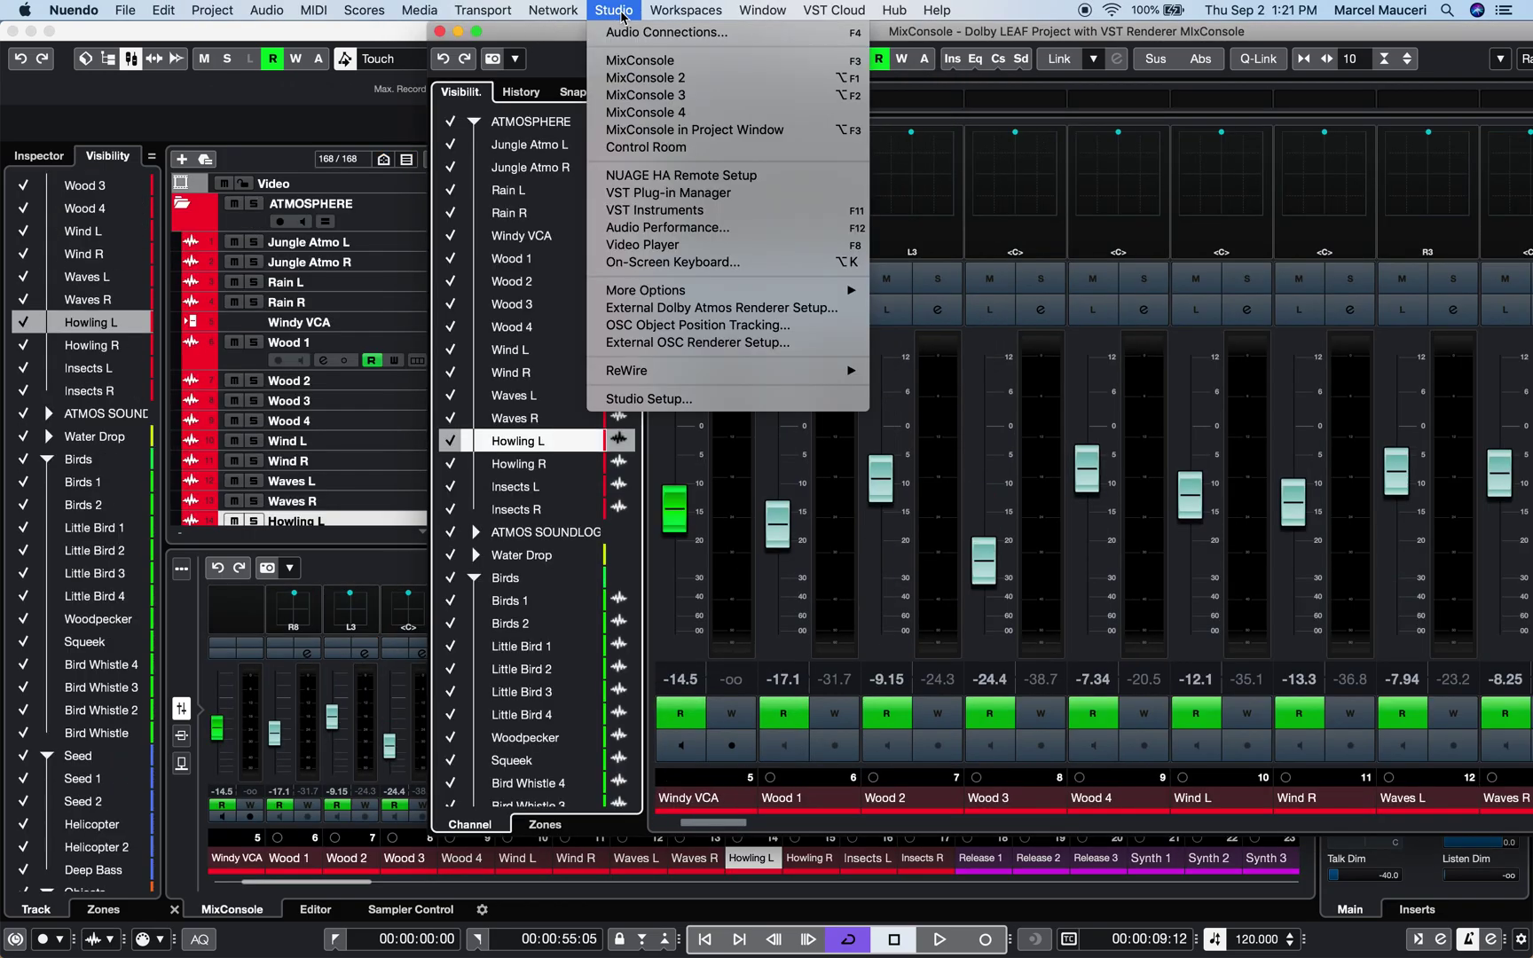
left_click(629, 79)
left_click(1496, 61)
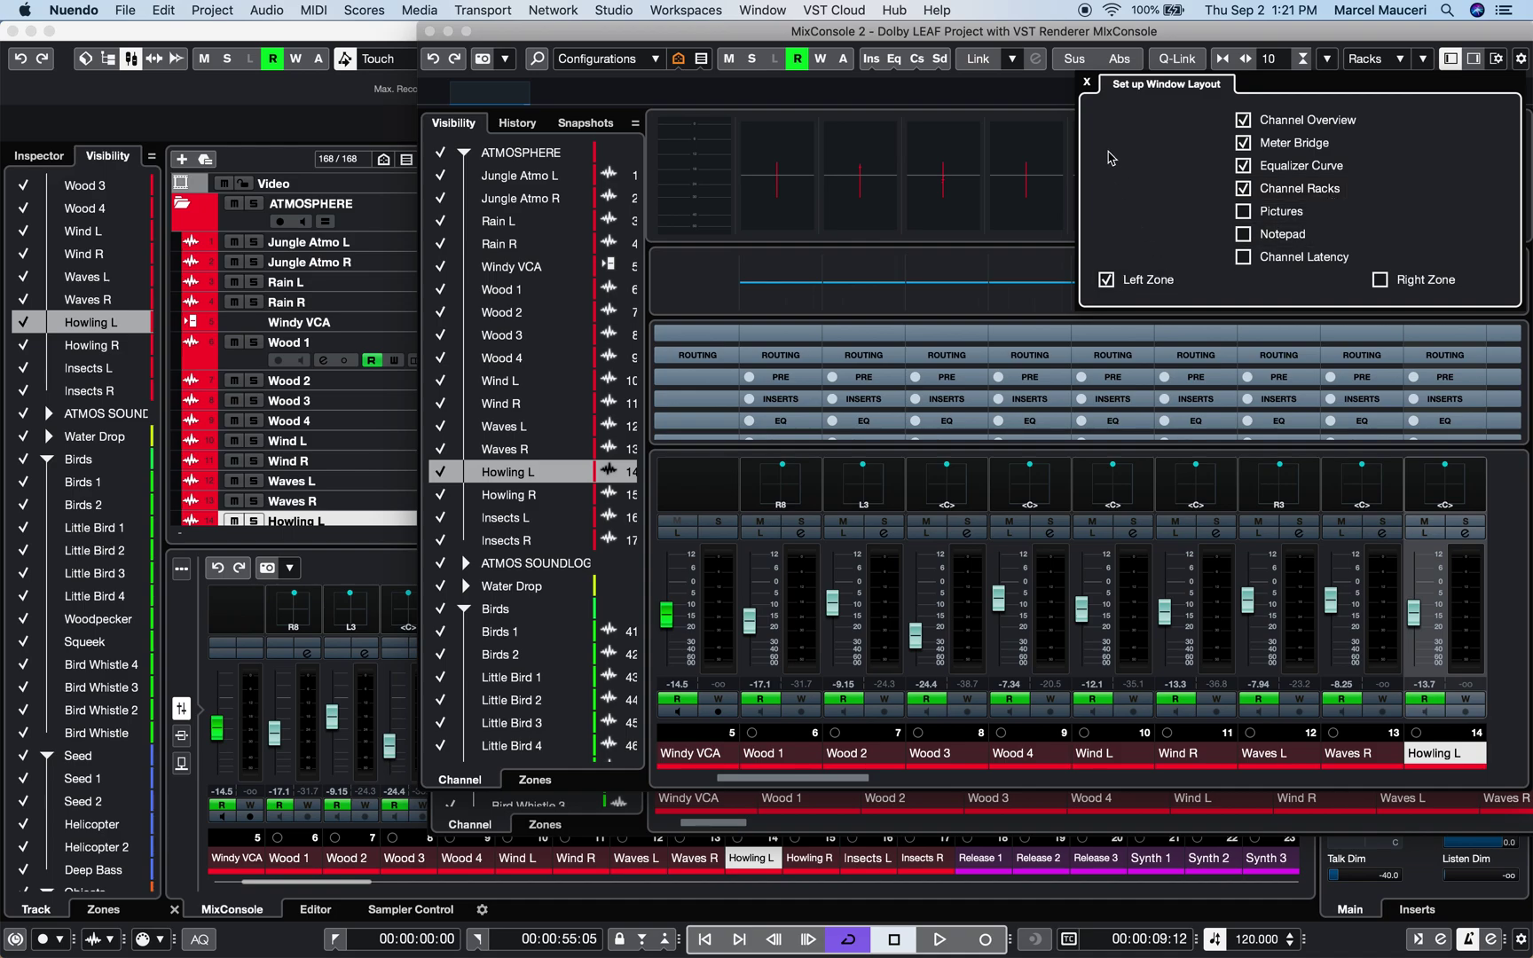
left_click(1088, 82)
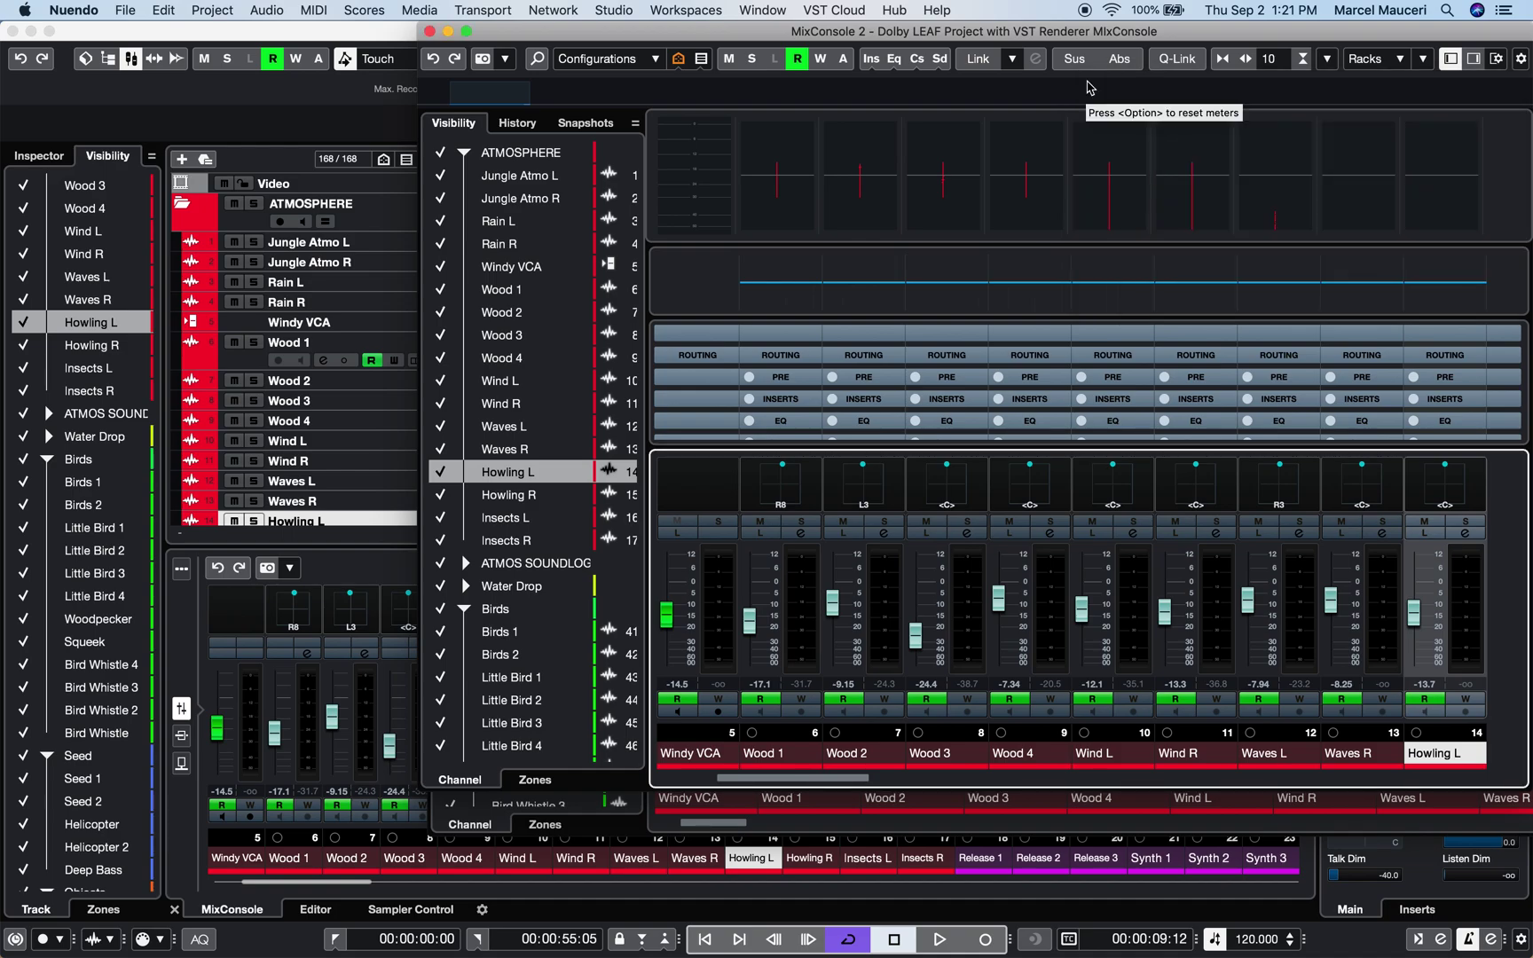
Step: Play the project and compare the meter types and meter position options of MixConsole 2's meter bridge
key("space")
right_click(1043, 143)
mouse_move(1058, 155)
left_click(1318, 152)
mouse_move(1260, 152)
left_click(1320, 168)
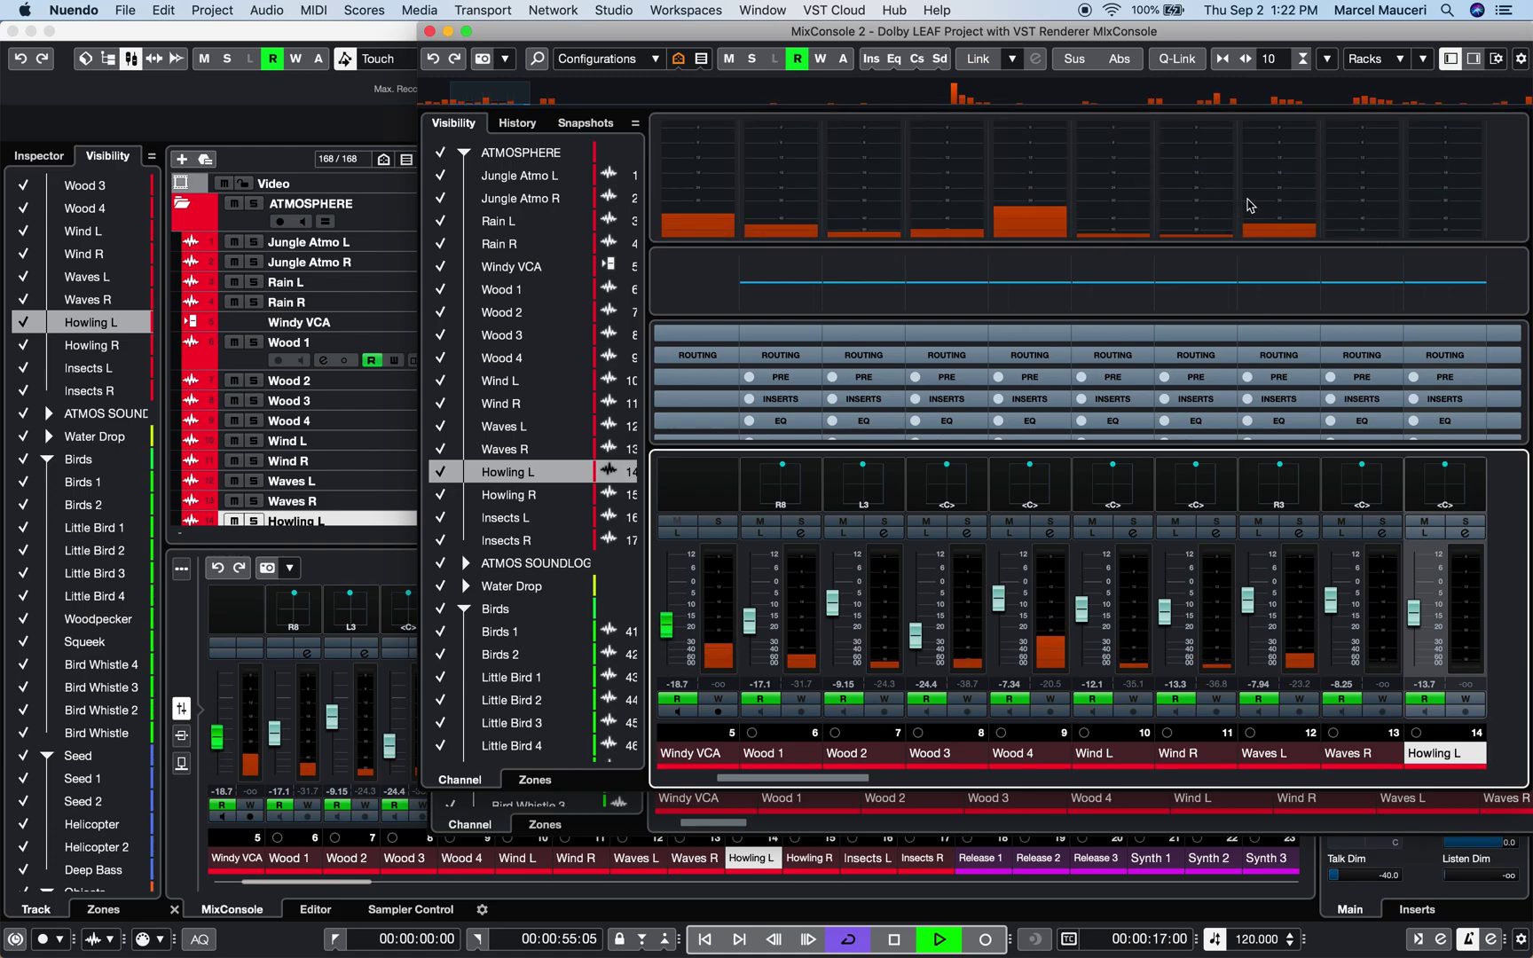
right_click(1187, 202)
mouse_move(1206, 240)
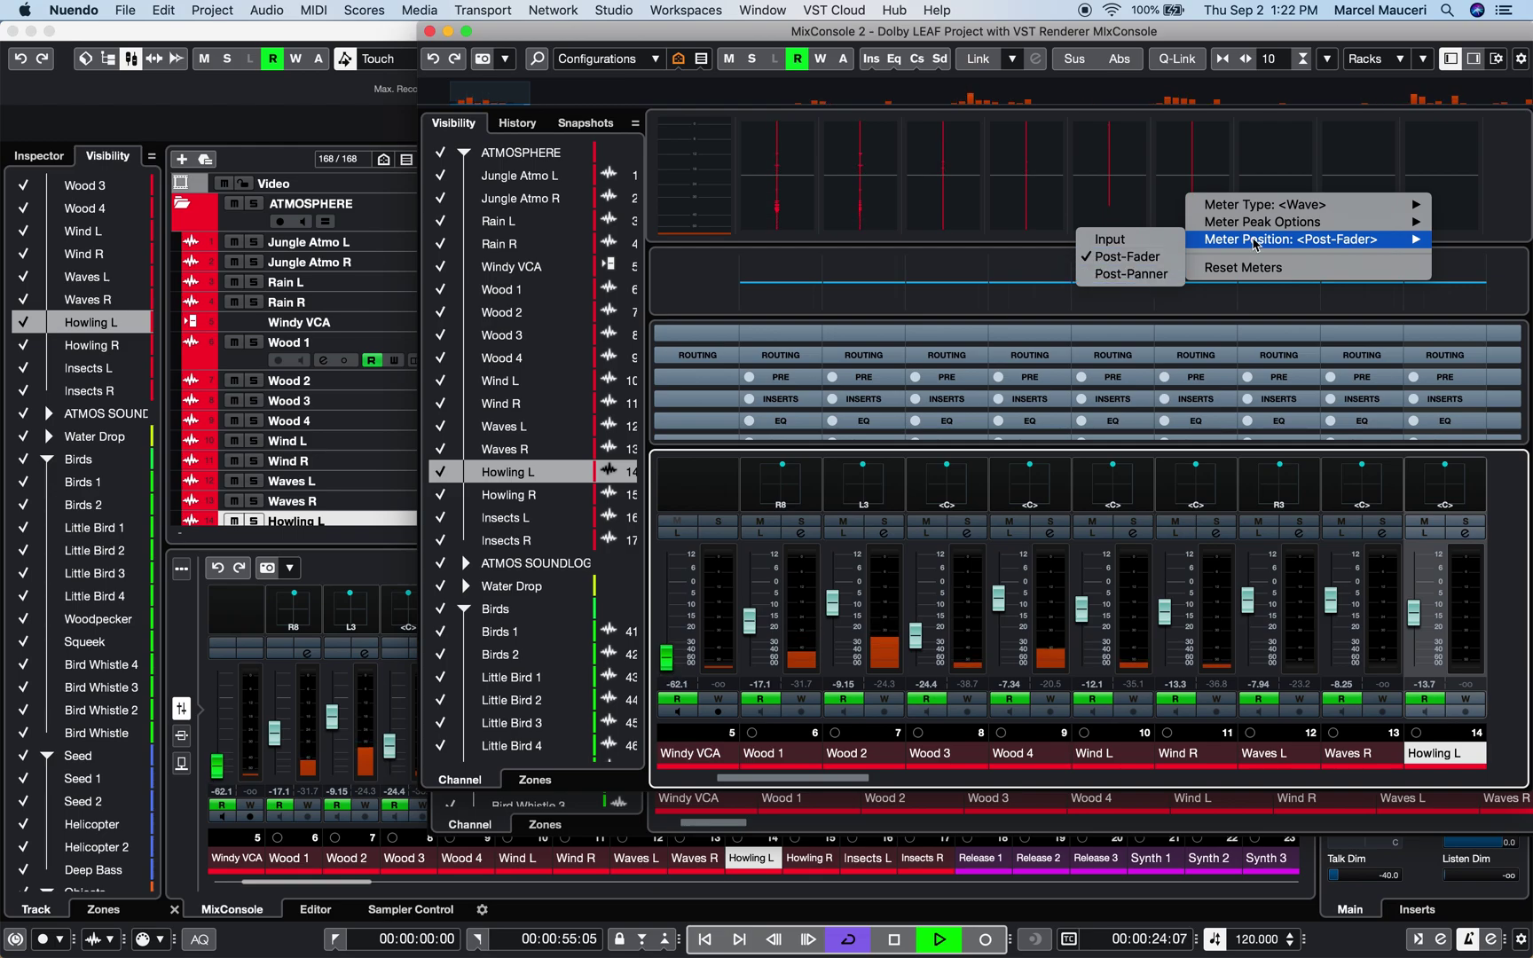
key("Escape")
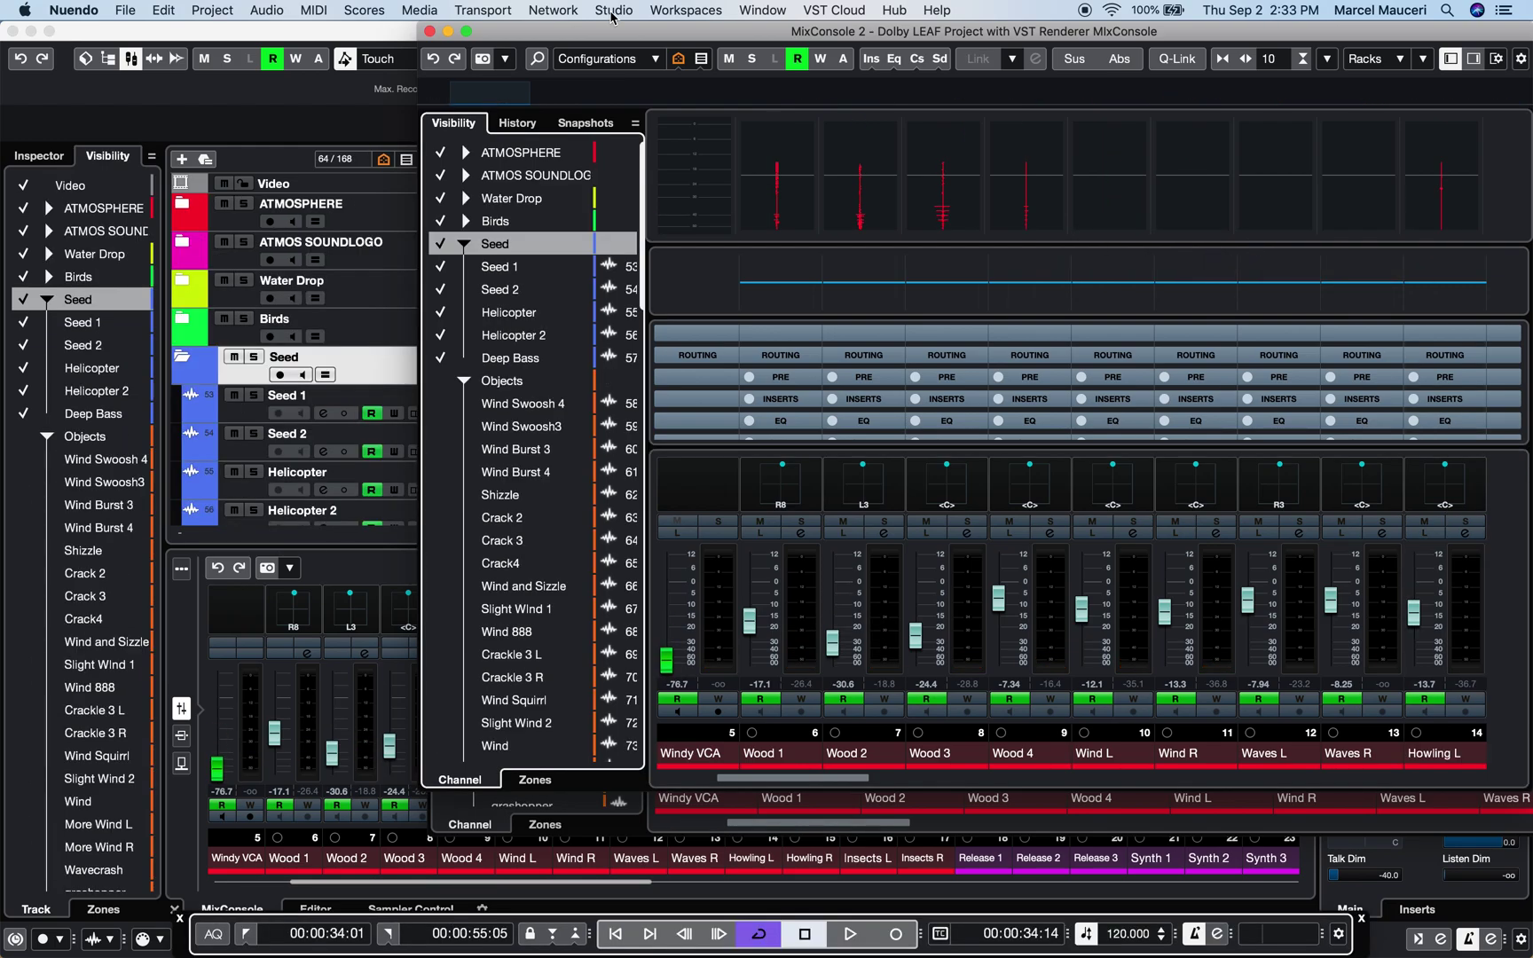
Step: Open MixConsole 3 and view its window layout options
left_click(612, 11)
left_click(621, 95)
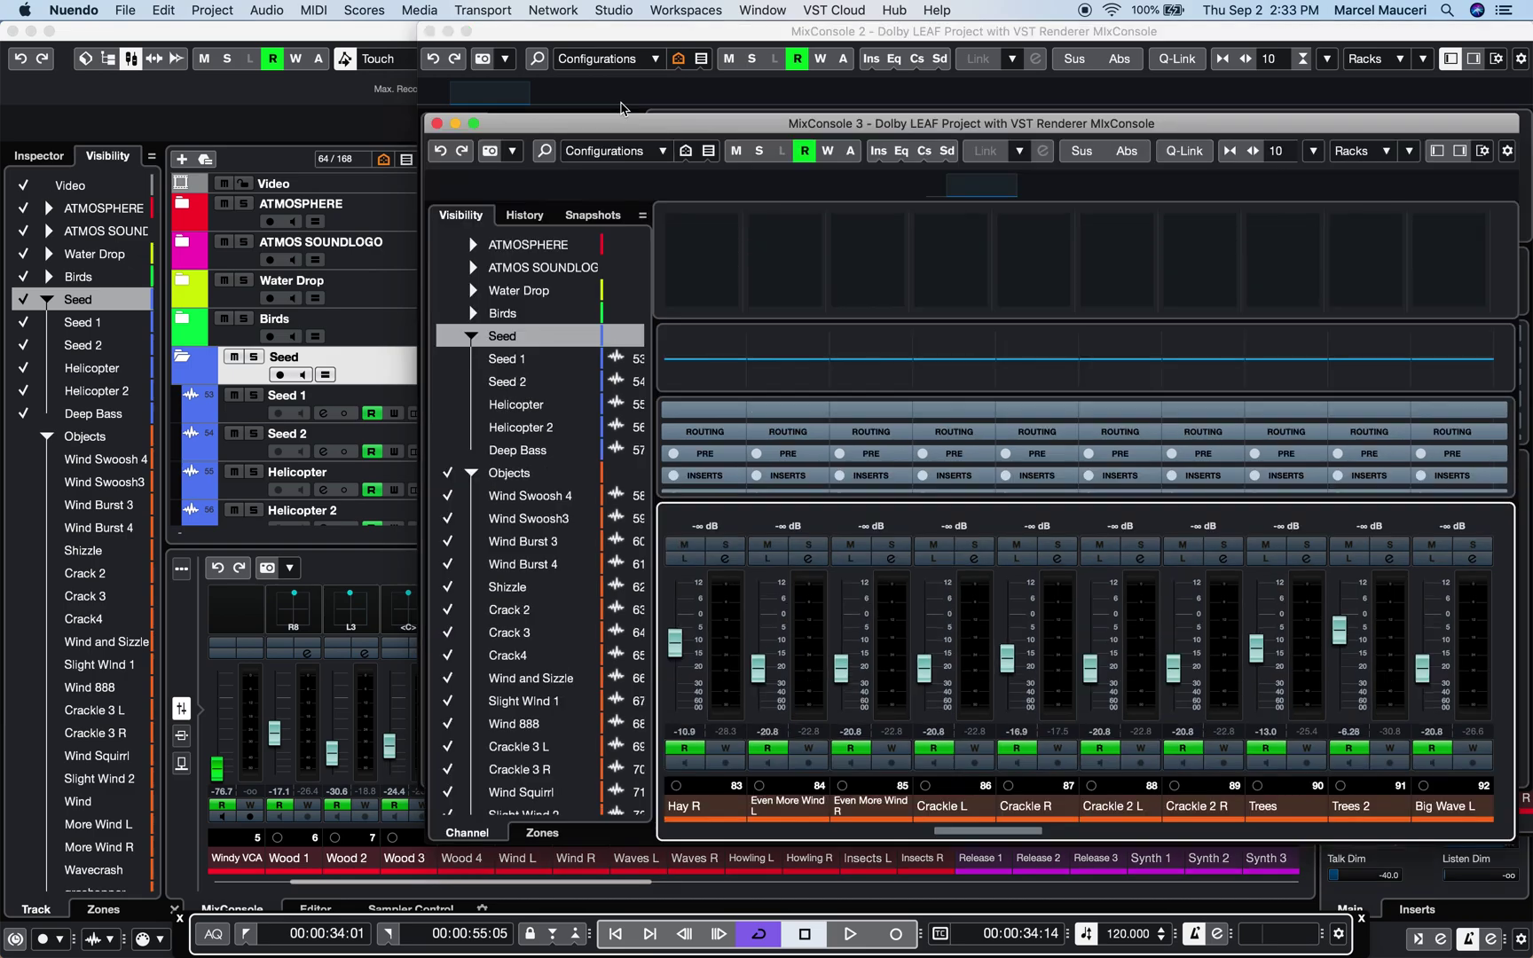
left_click(1482, 151)
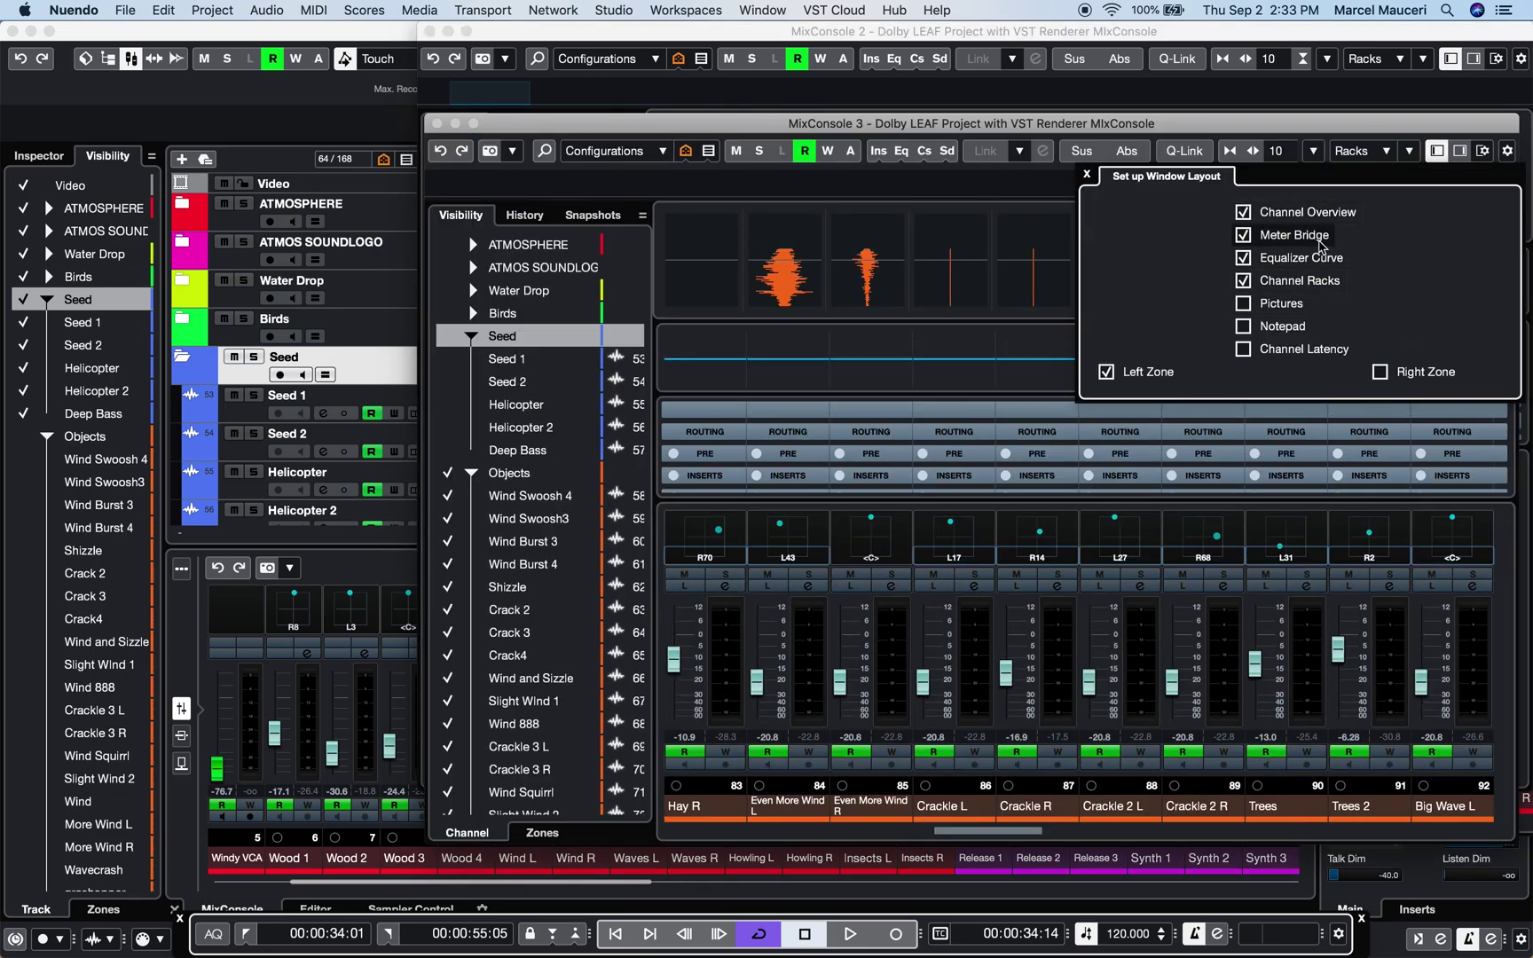
left_click(1089, 177)
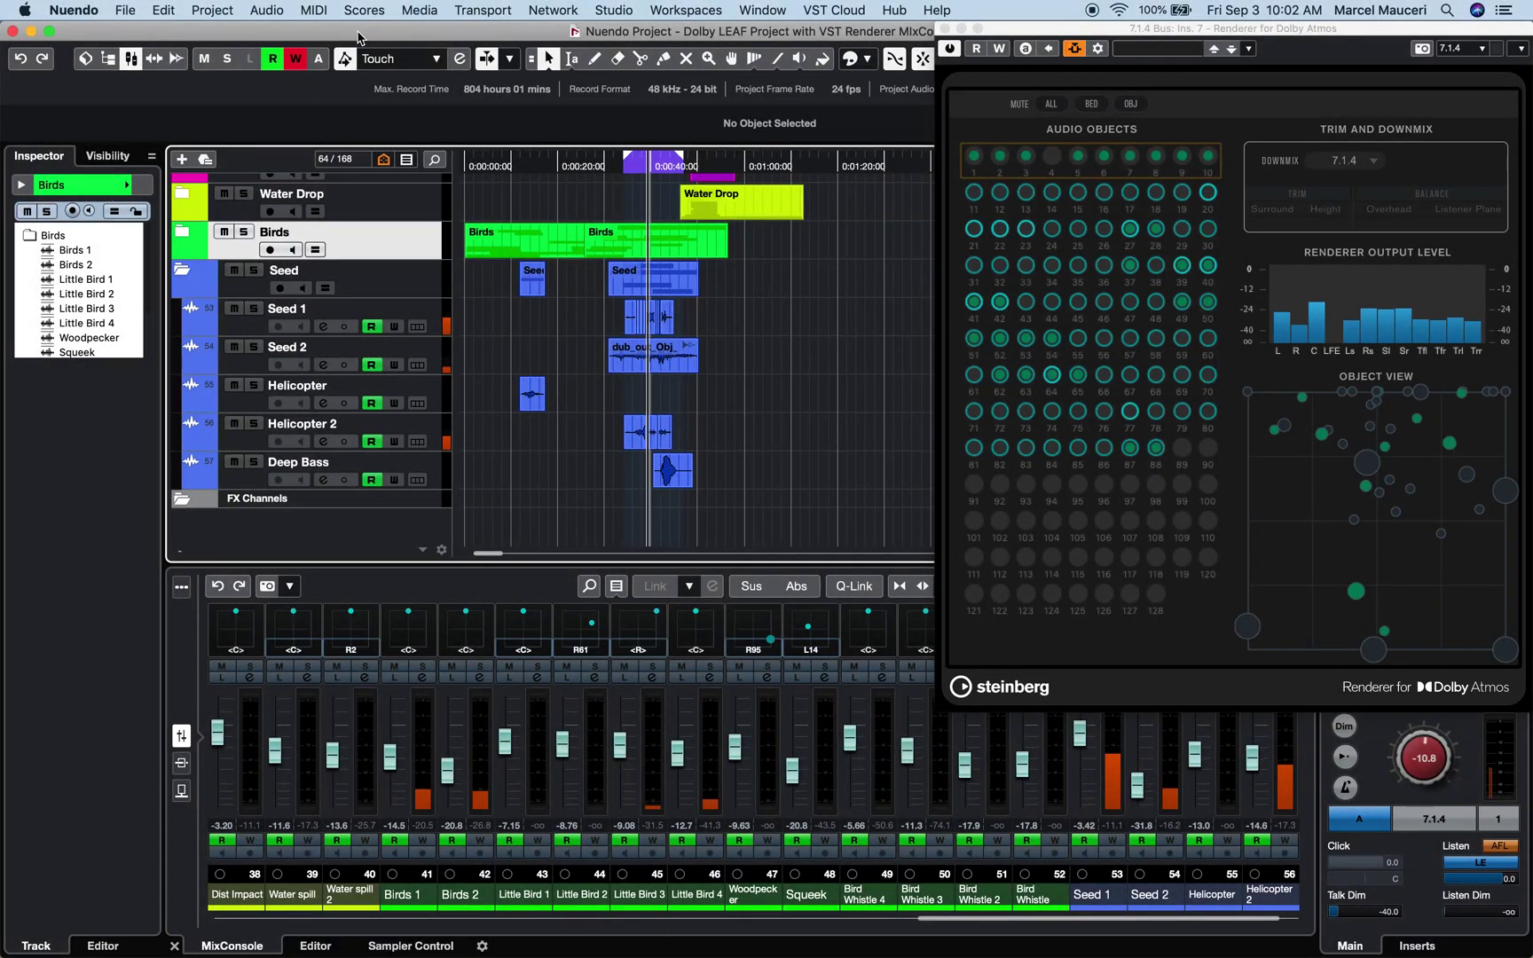
Step: Load the MixConsole + VST Panner workspace and enable automation write on the Wind Swoosh3 channel
left_click(693, 11)
left_click(712, 151)
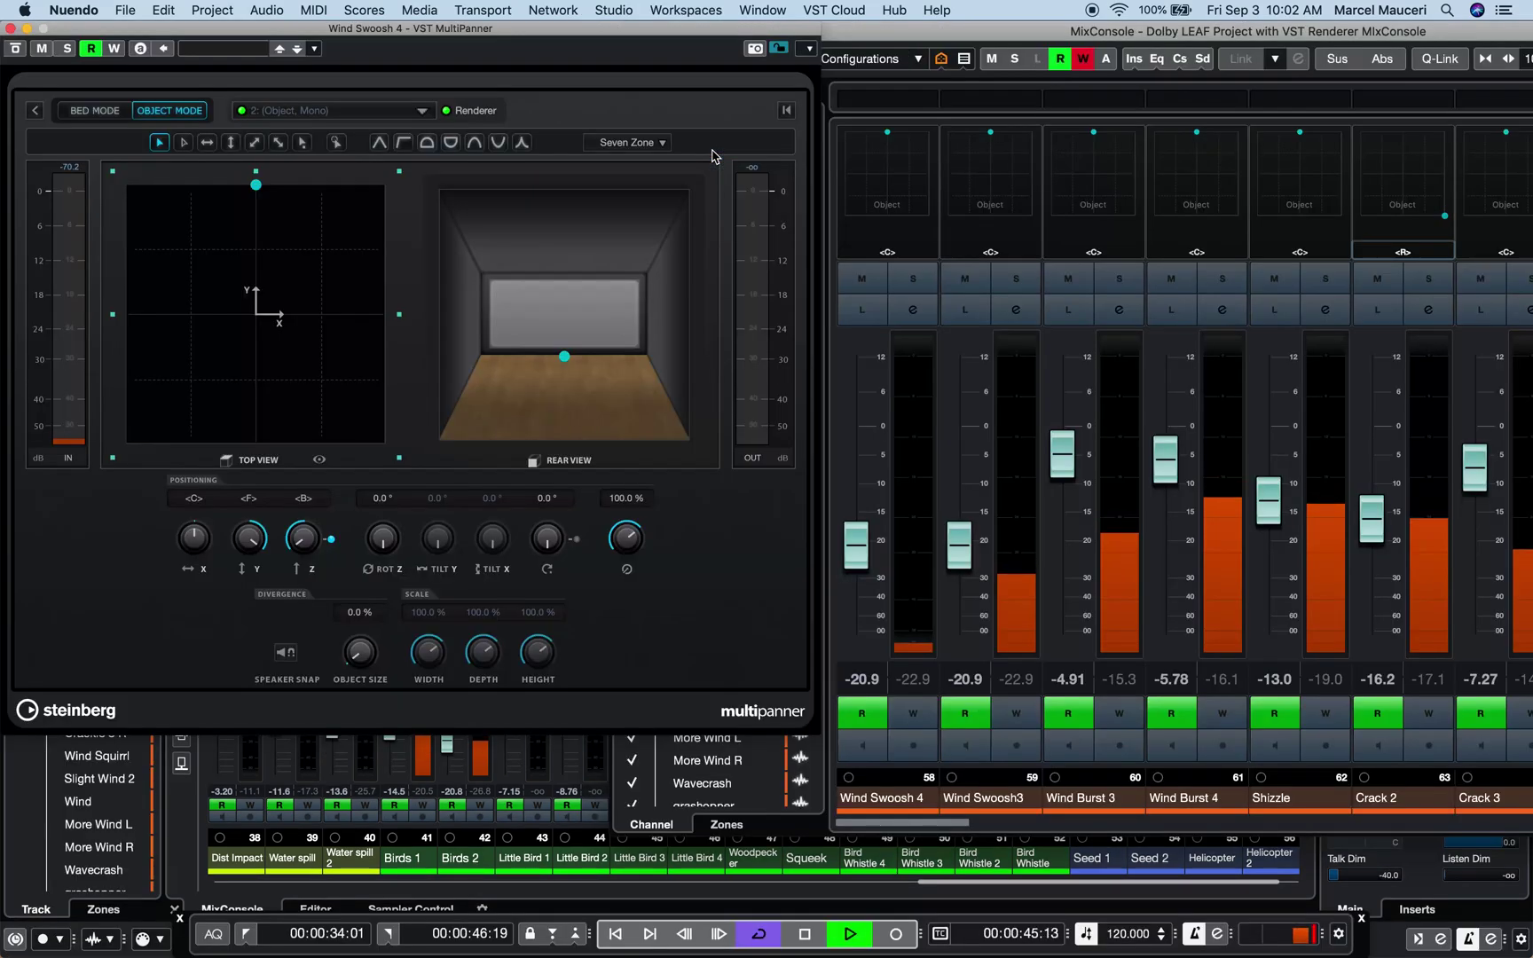
left_click(1020, 715)
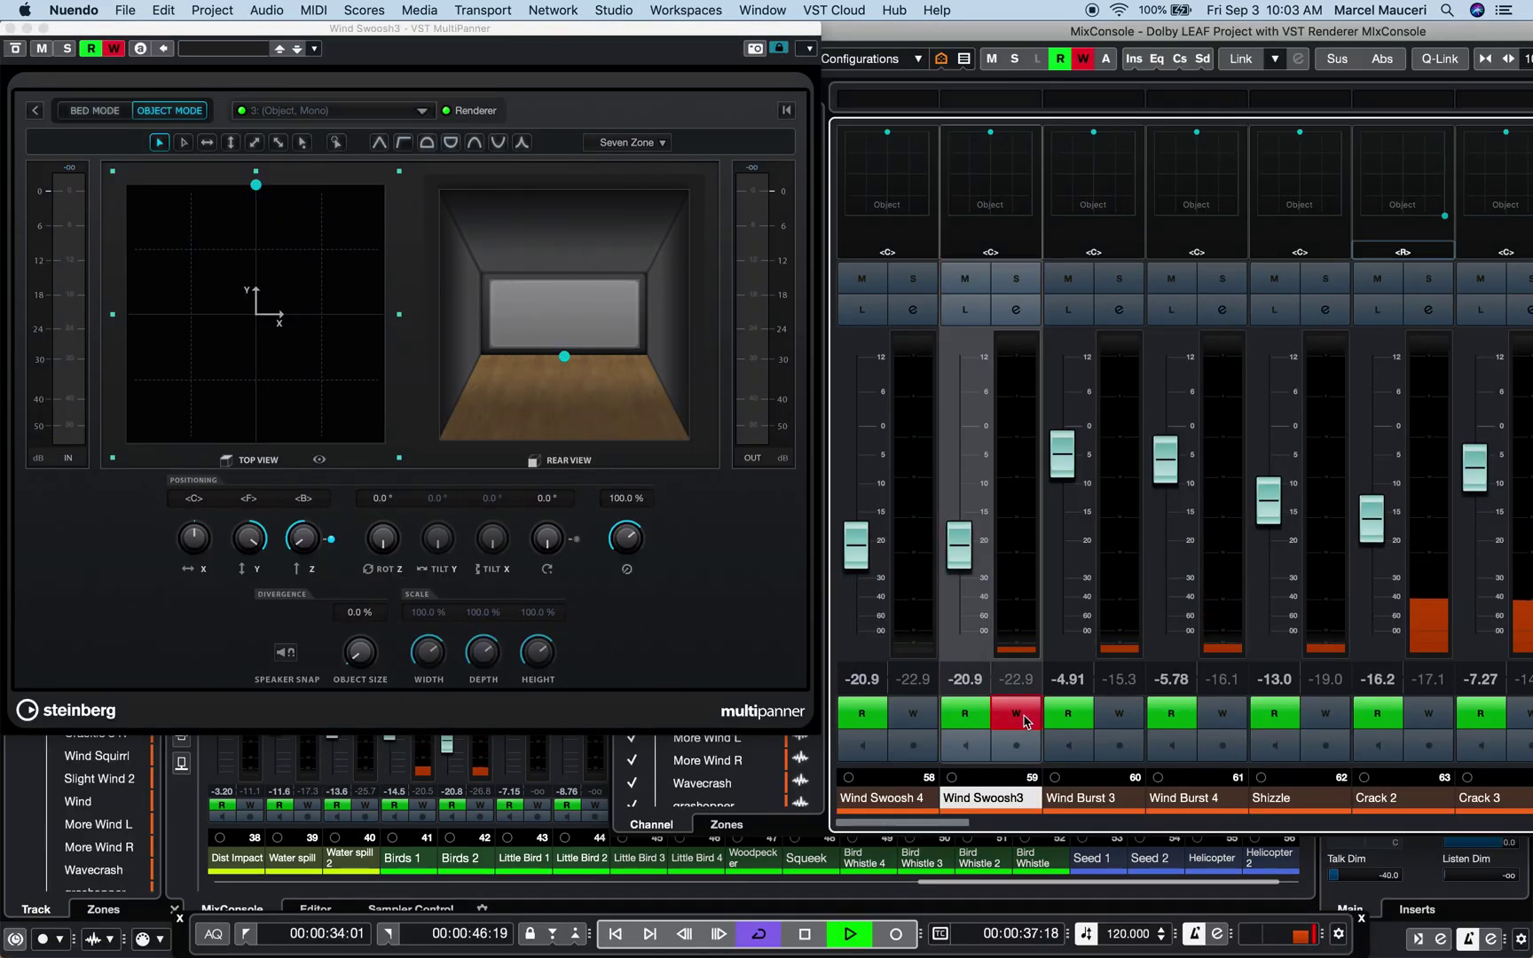
Step: Load the MixConsole 2 & 3 workspace and inspect the equalizer curves of the Birds 2 and Crack 3 channels
left_click(686, 10)
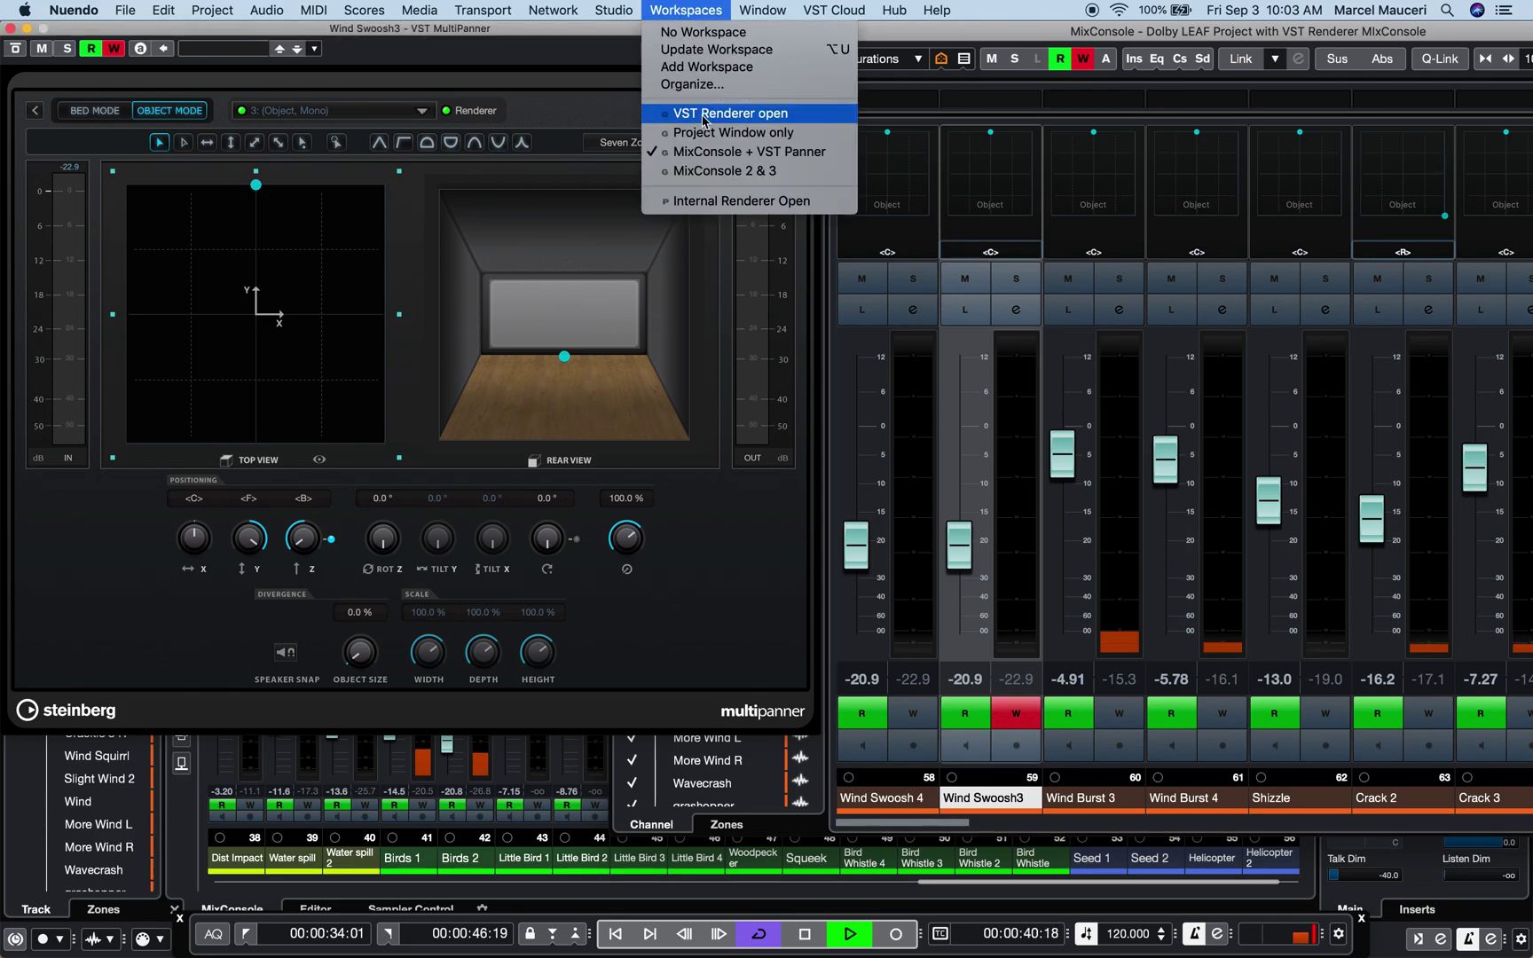
left_click(723, 171)
left_click_drag(309, 95, 366, 95)
left_click(371, 280)
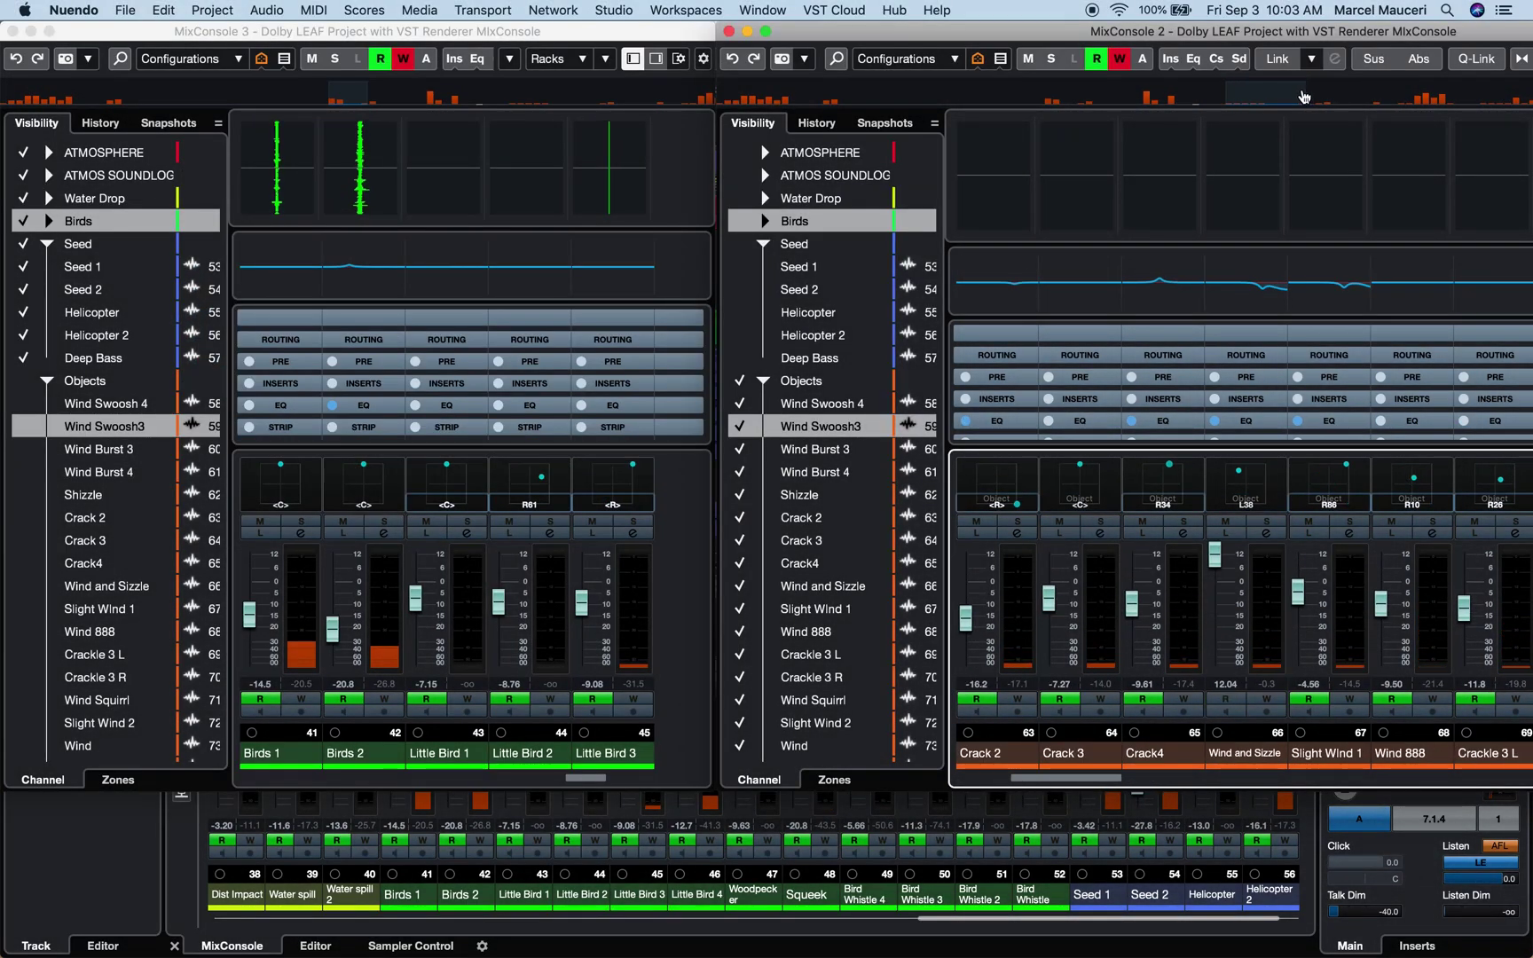
left_click(1082, 281)
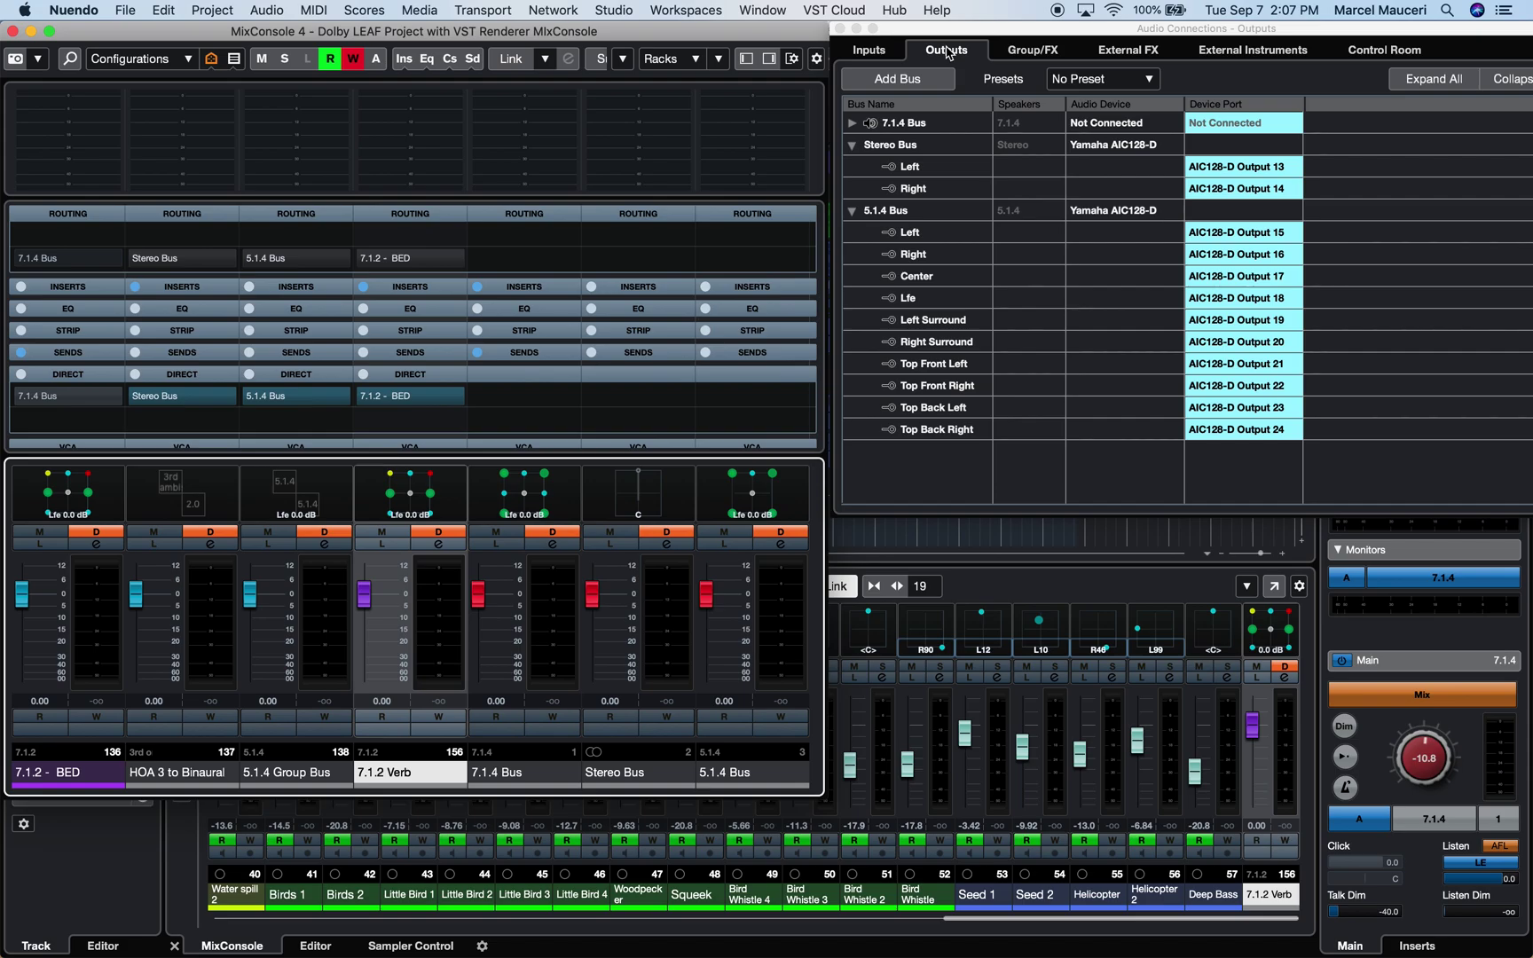
Step: Select the 7.1.4, Stereo and 5.1.4 output buses in turn in Audio Connections
double_click(921, 124)
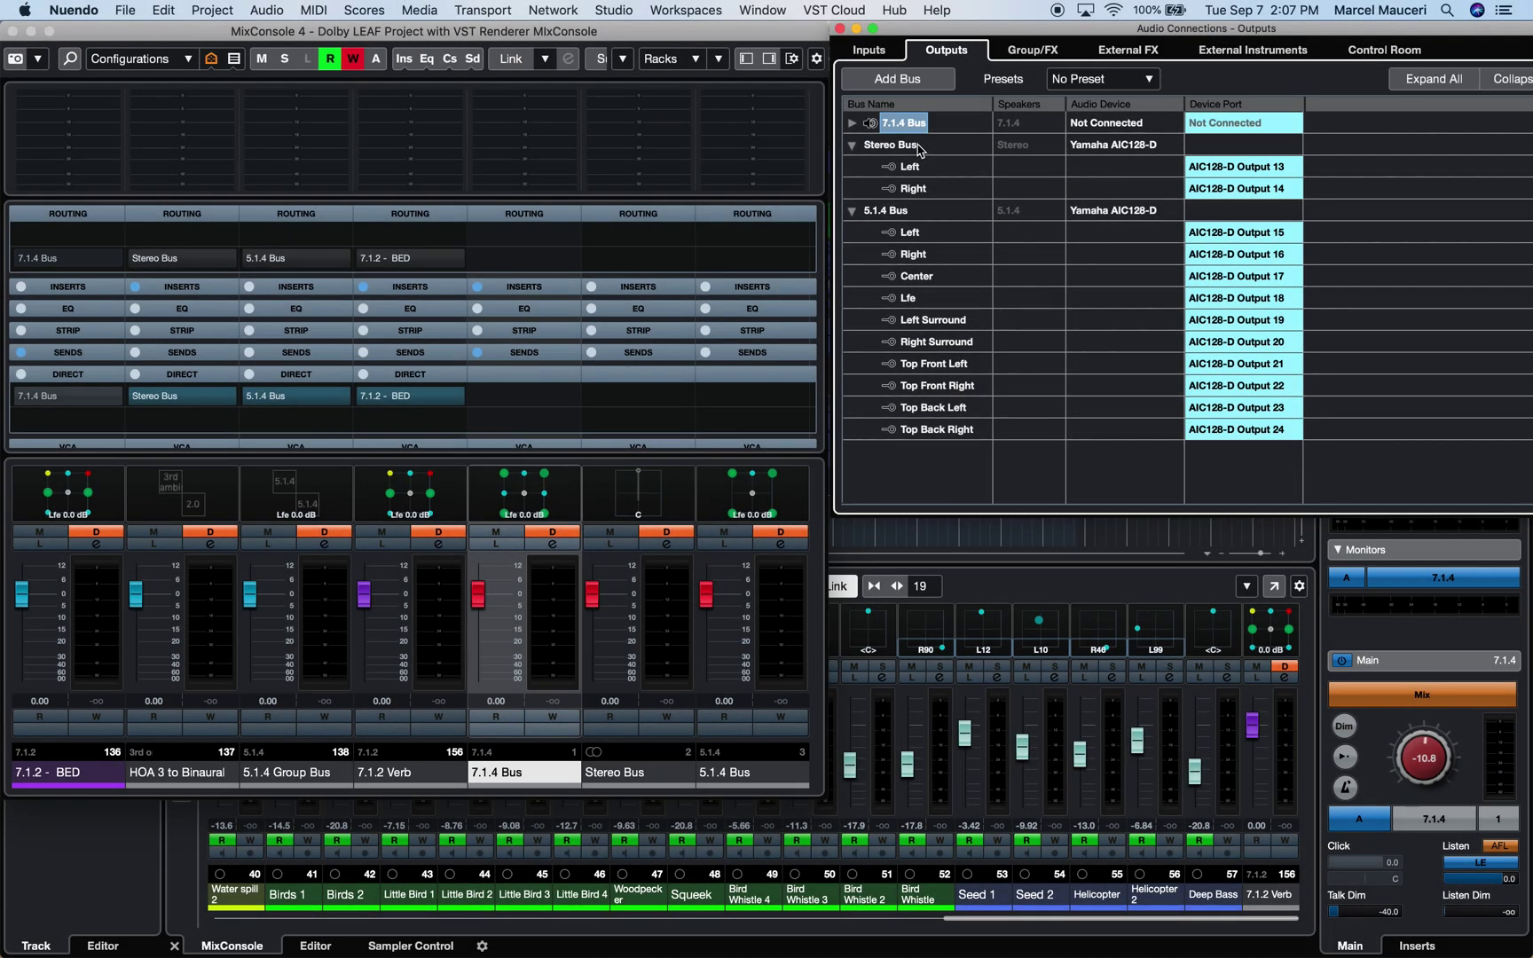
left_click(919, 147)
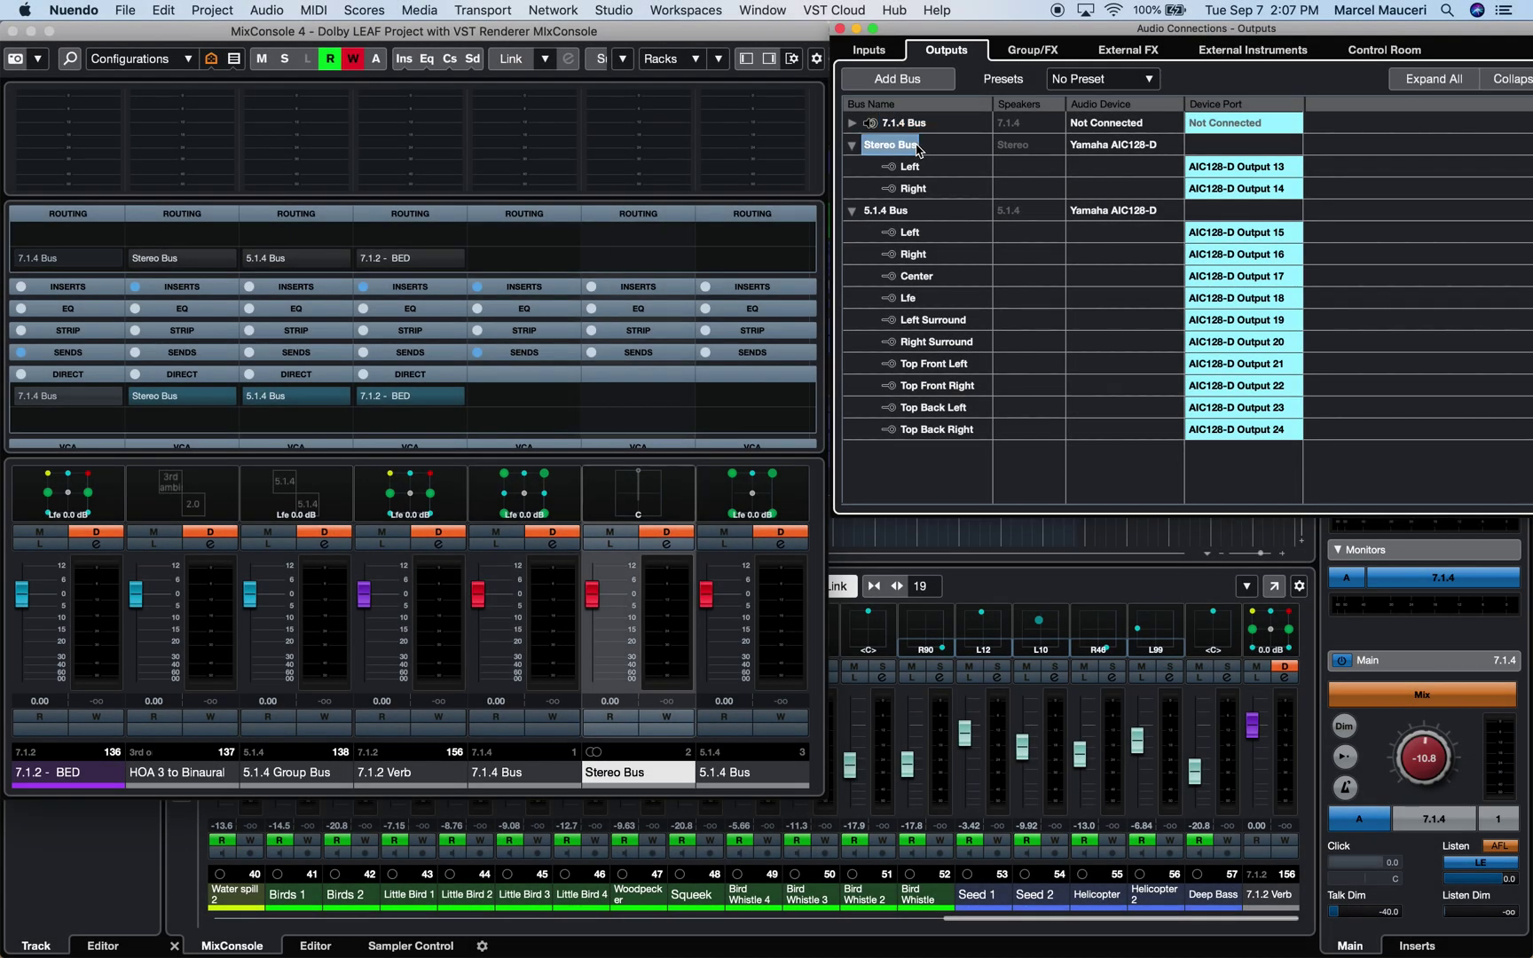
left_click(896, 212)
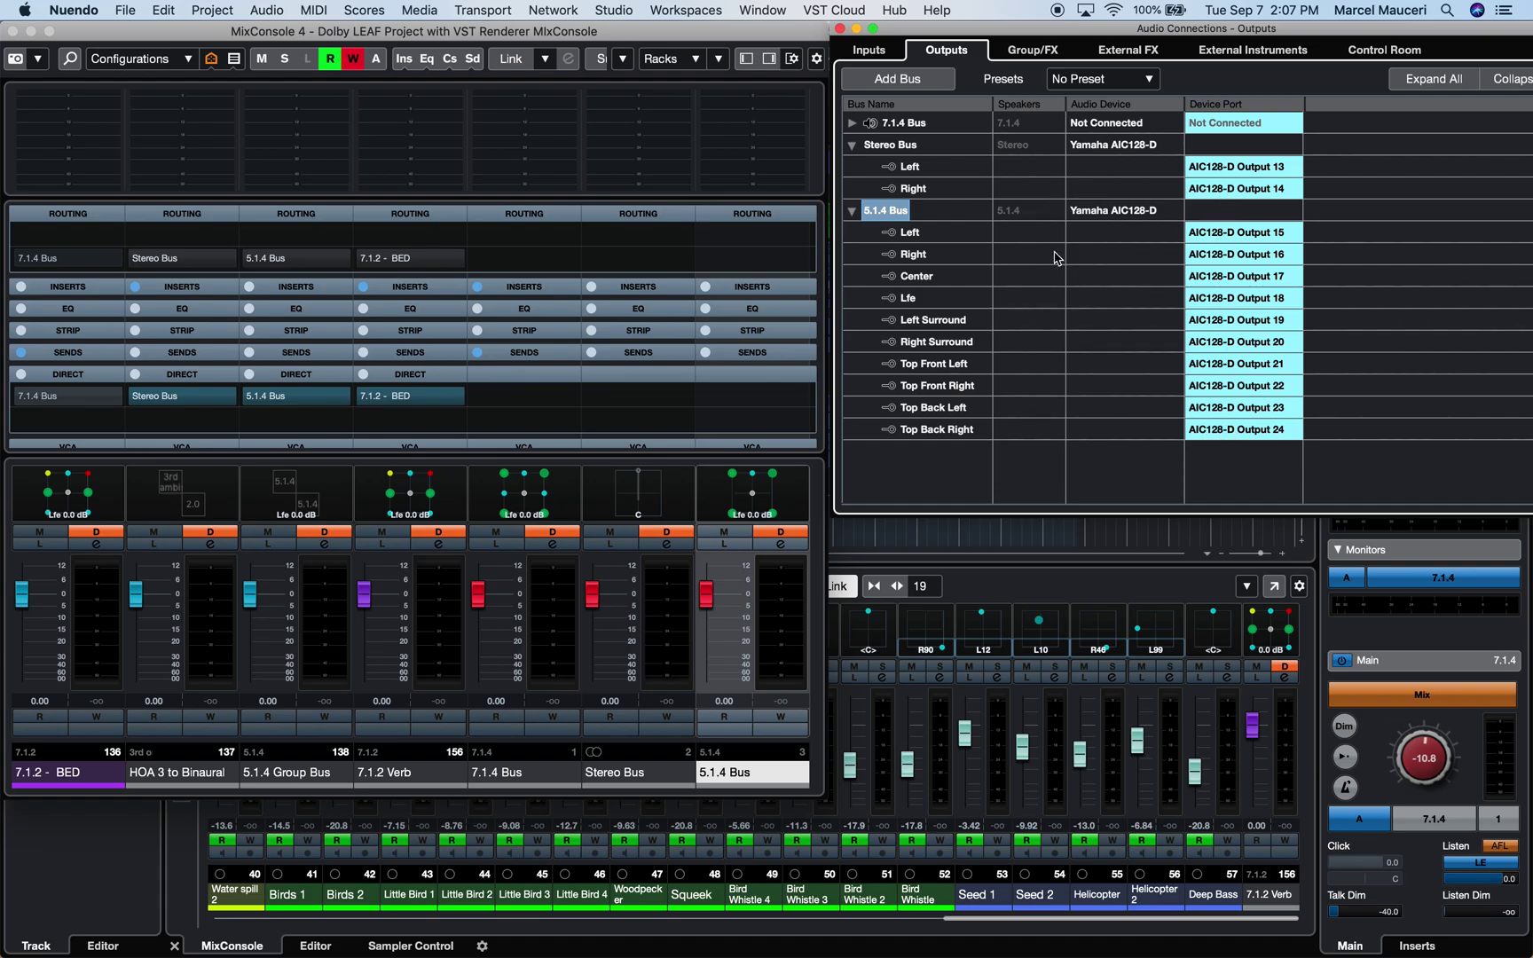
Step: Select the 7.1.2 - BED and HOA 3 to Binaural groups in Audio Connections and inspect the binaural group's AmbiDecoder settings
left_click(1034, 50)
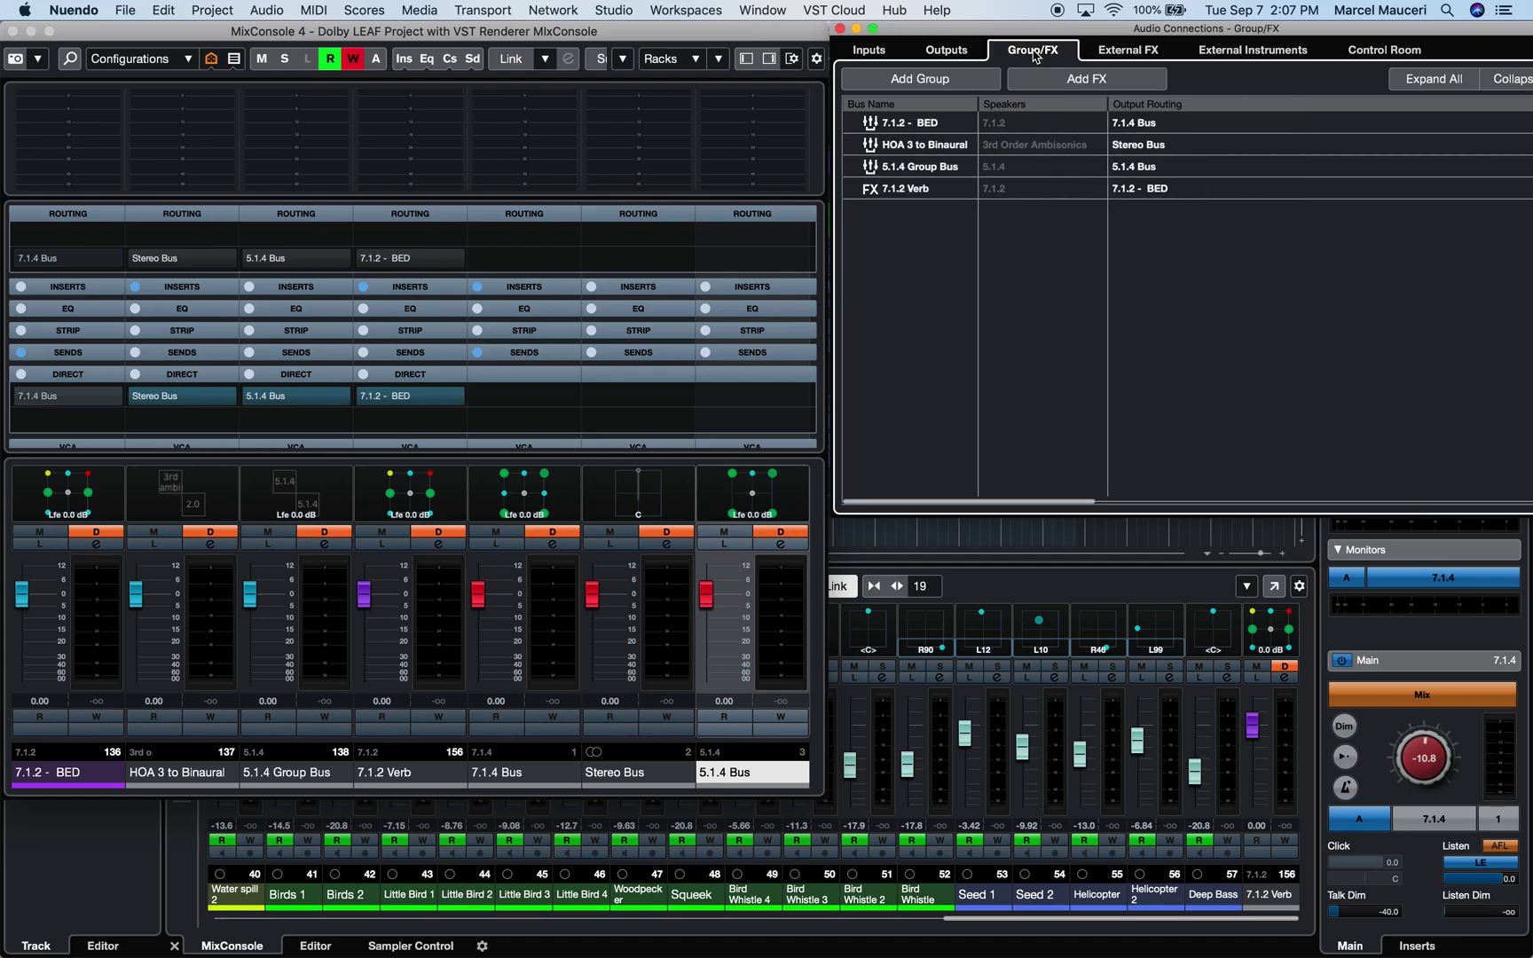
double_click(913, 125)
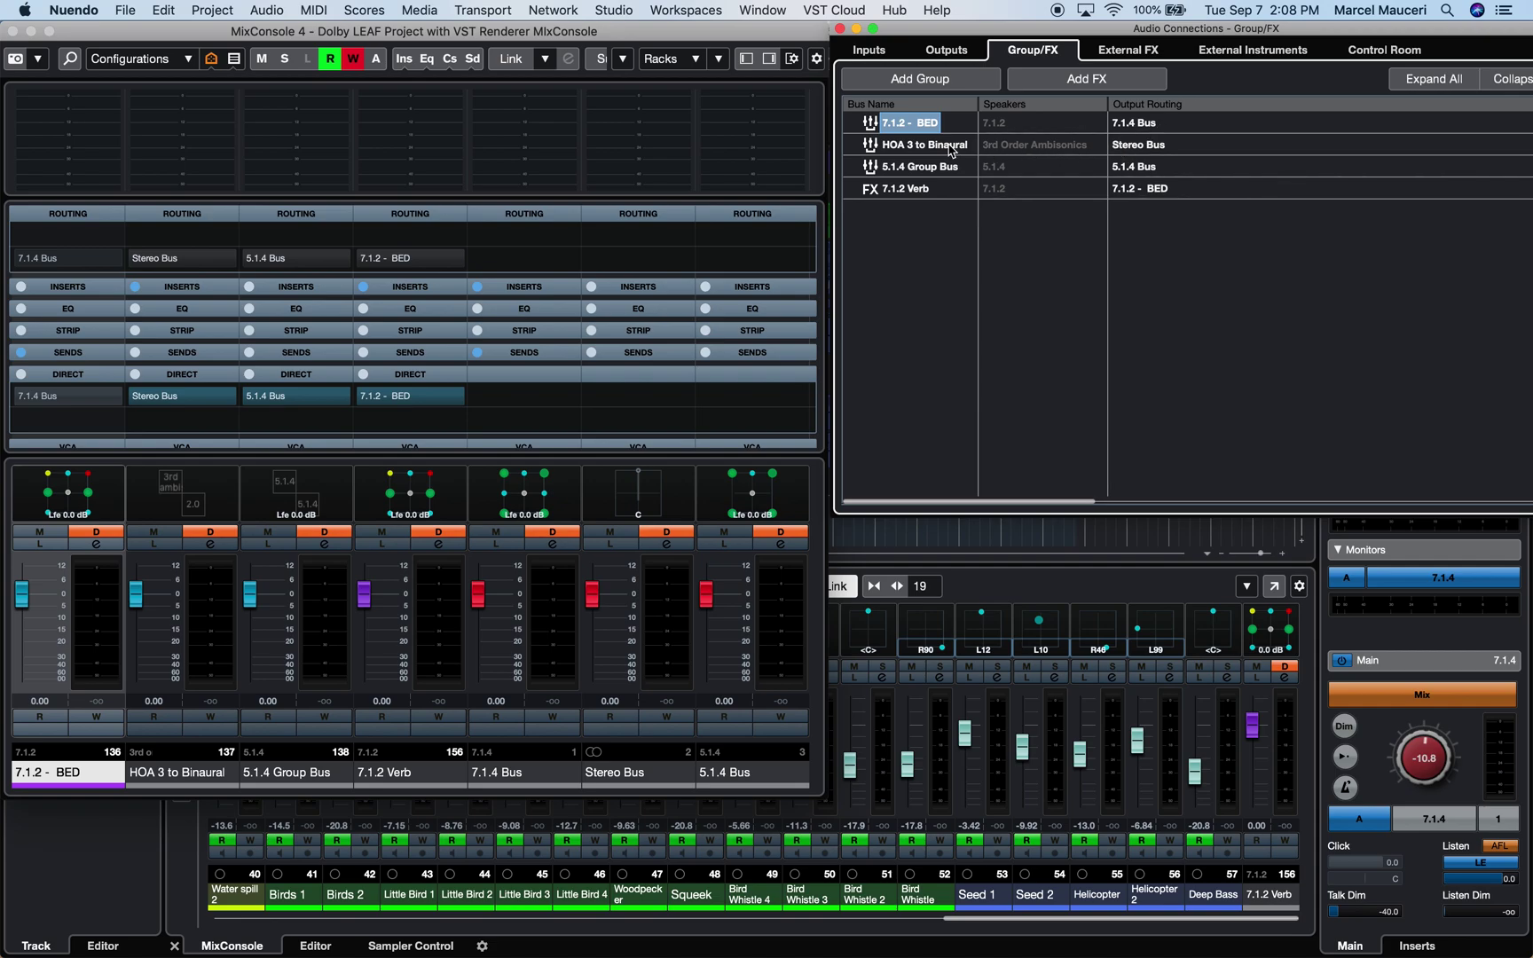
left_click_drag(949, 147, 178, 490)
double_click(177, 491)
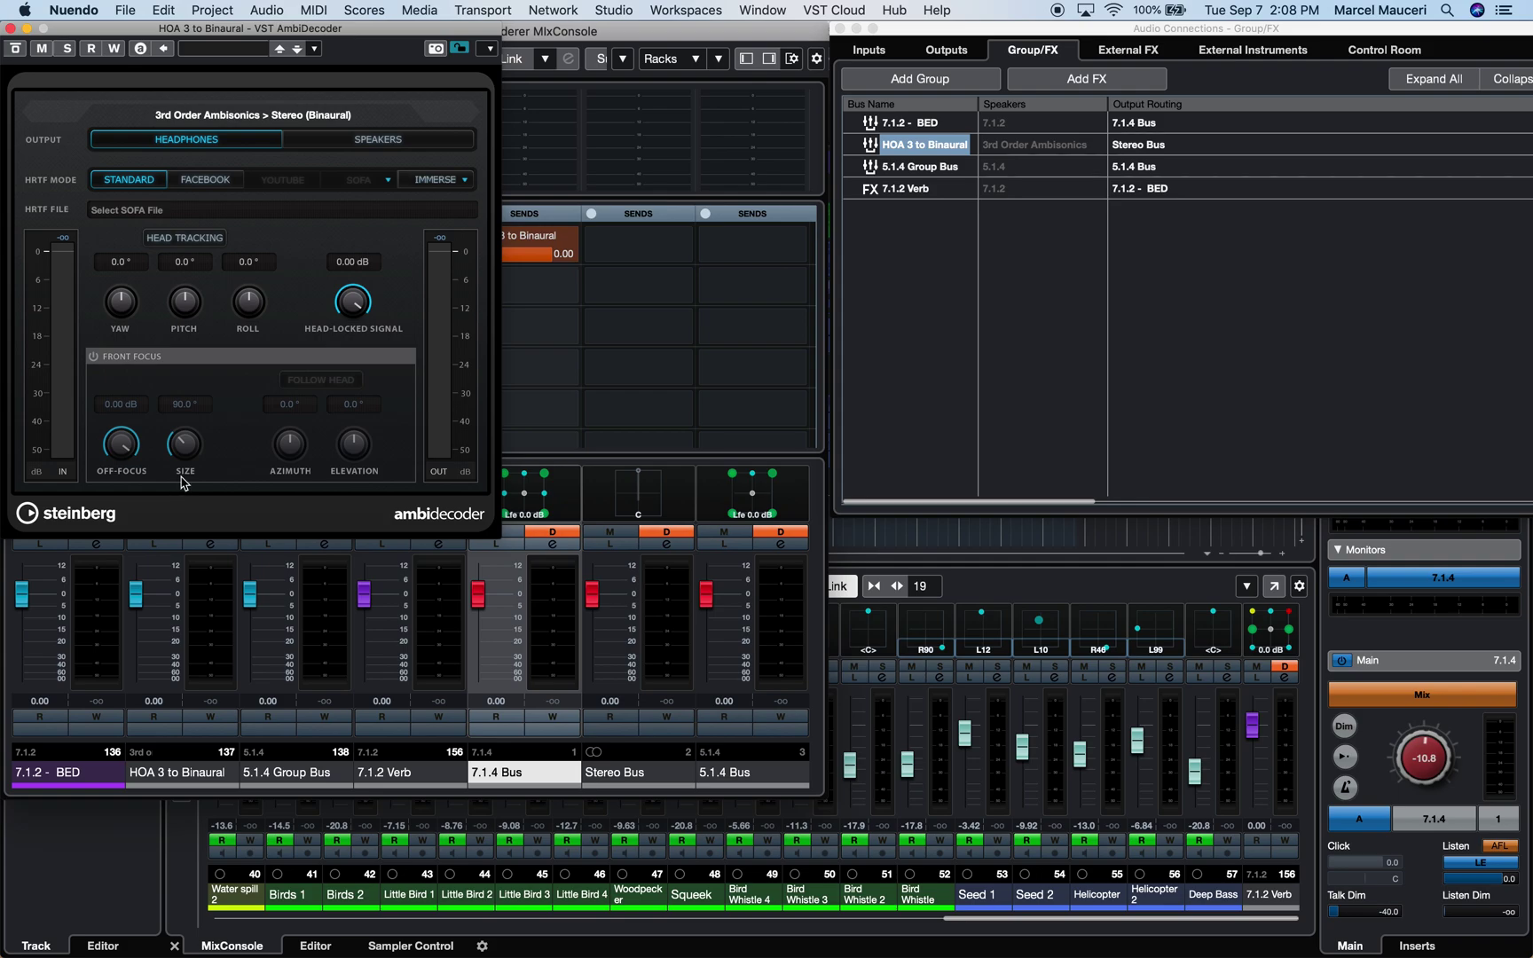
left_click(10, 28)
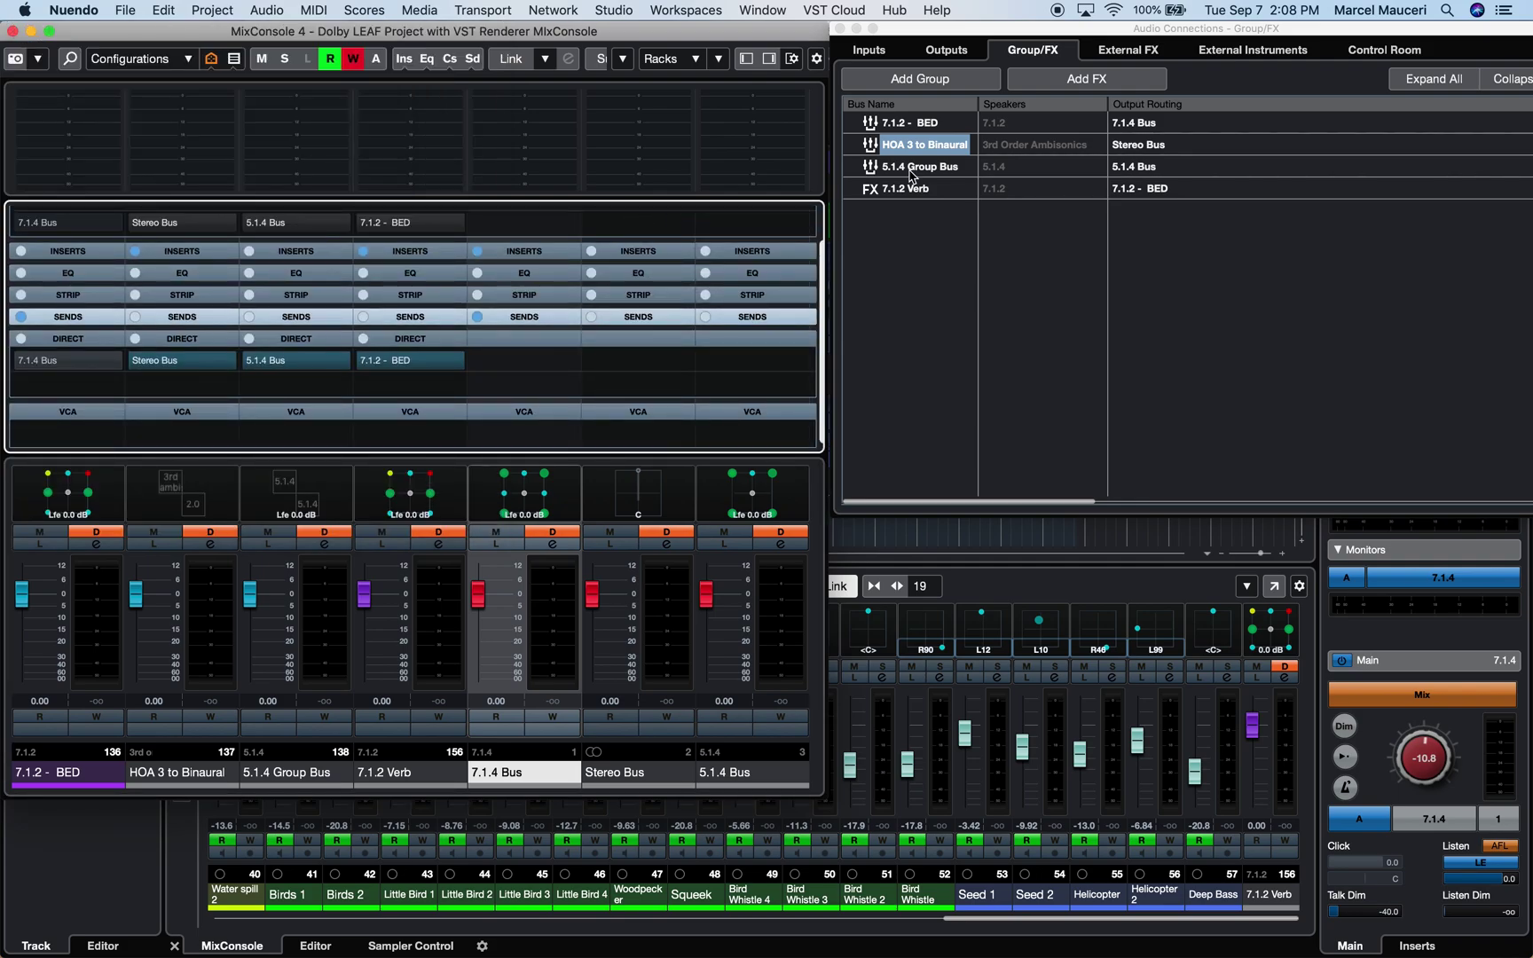
Step: Select the 5.1.4 Group Bus and the 7.1.2 Verb effect channel in the Group/FX connections
left_click(912, 176)
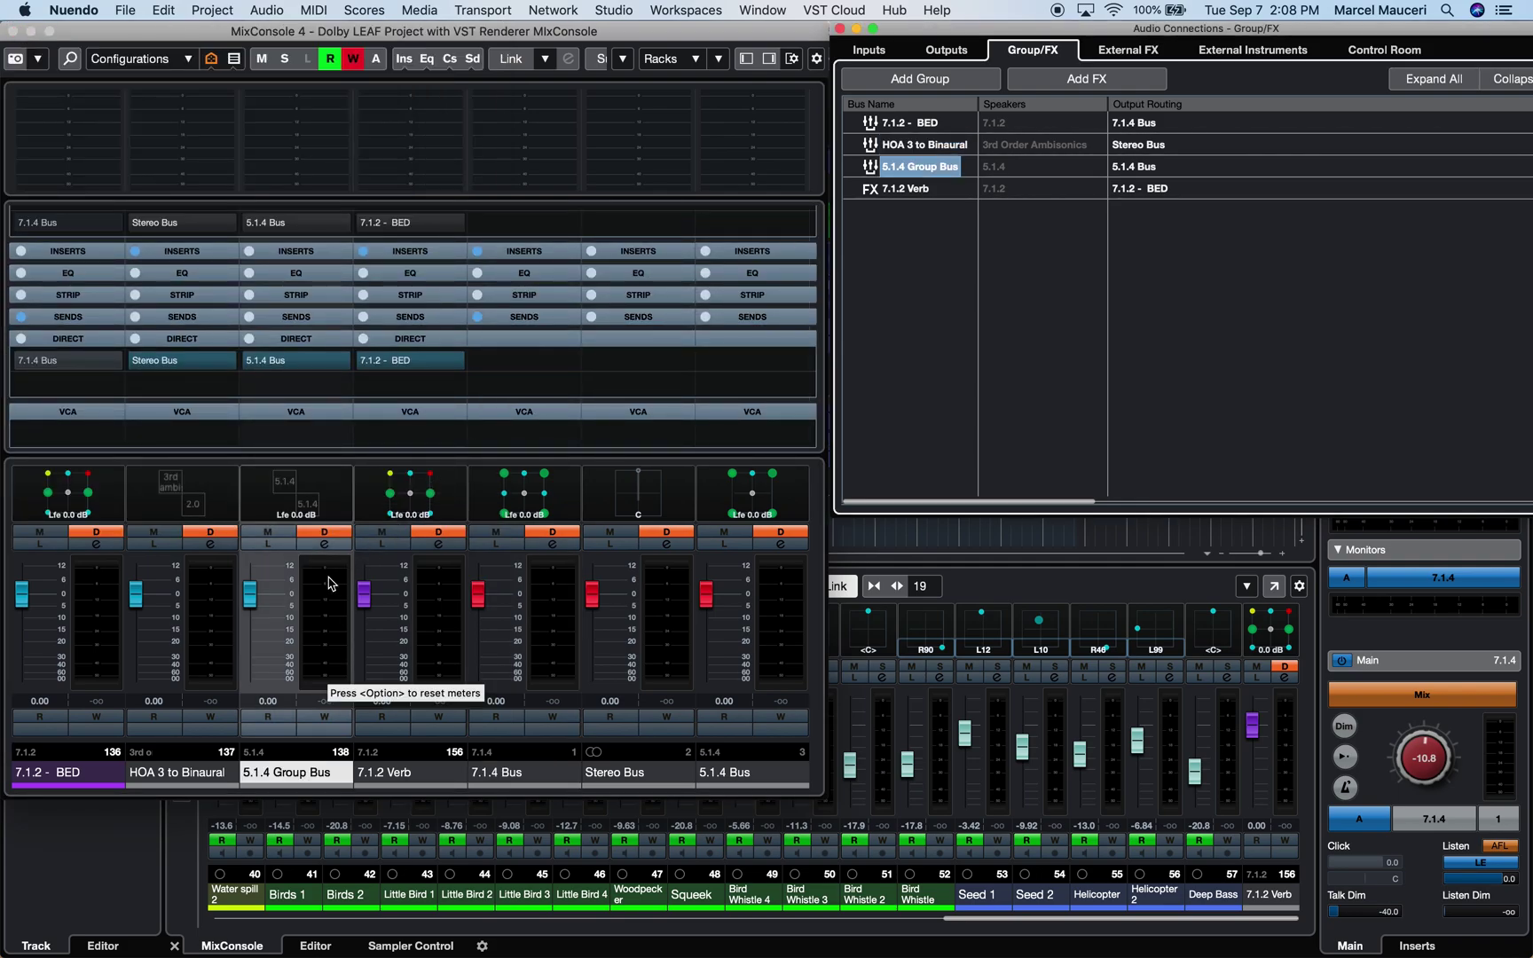
left_click(895, 191)
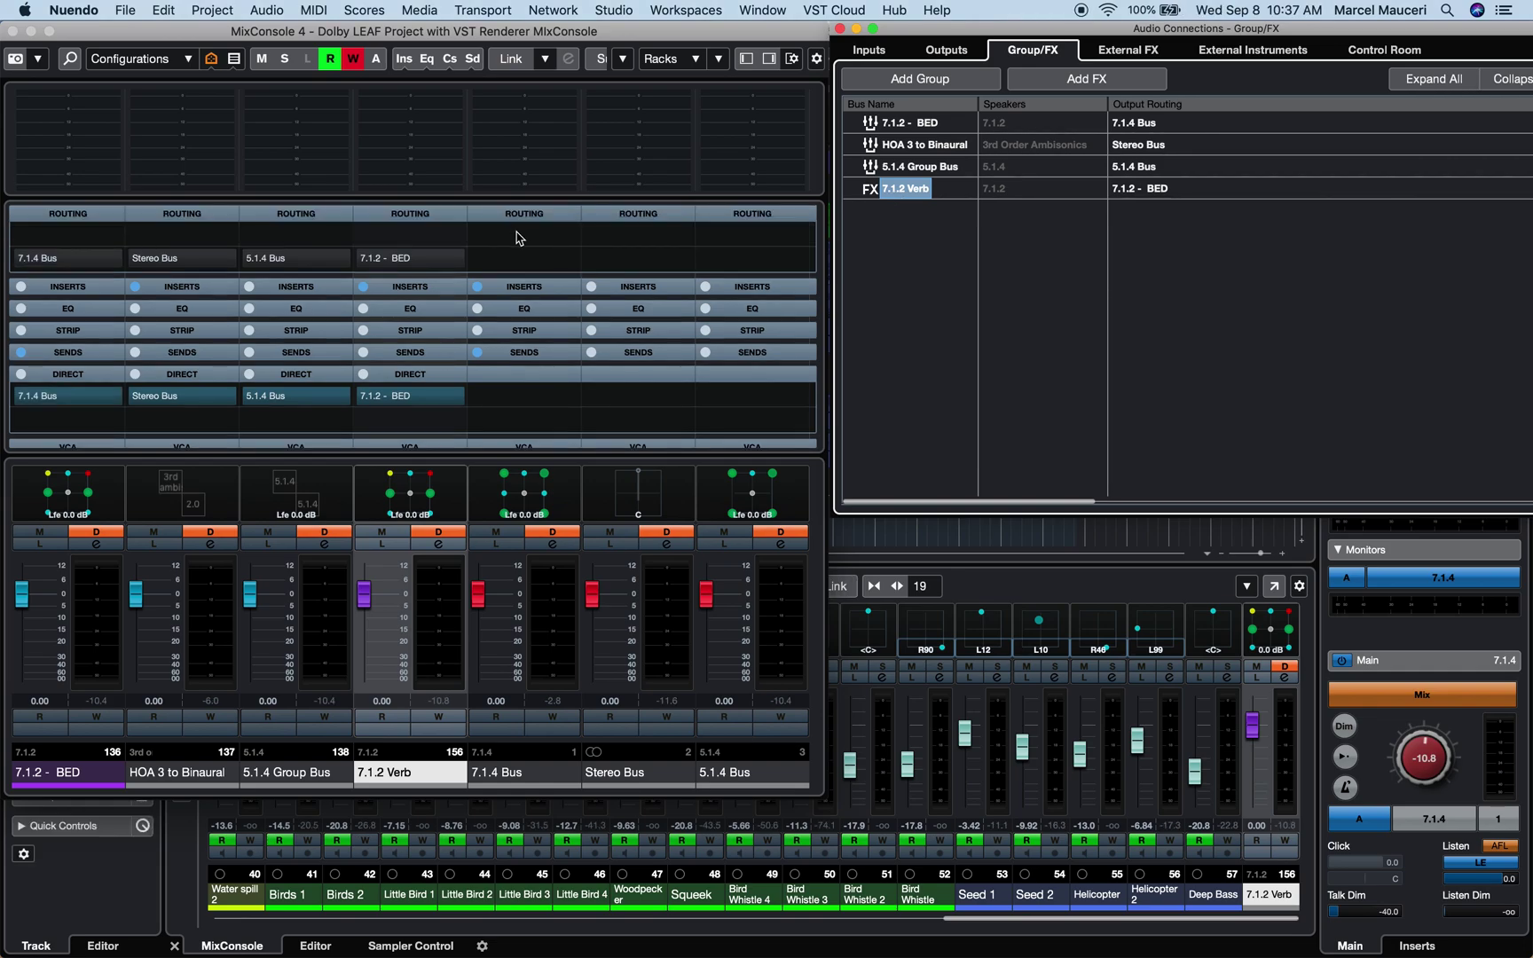
left_click(519, 238)
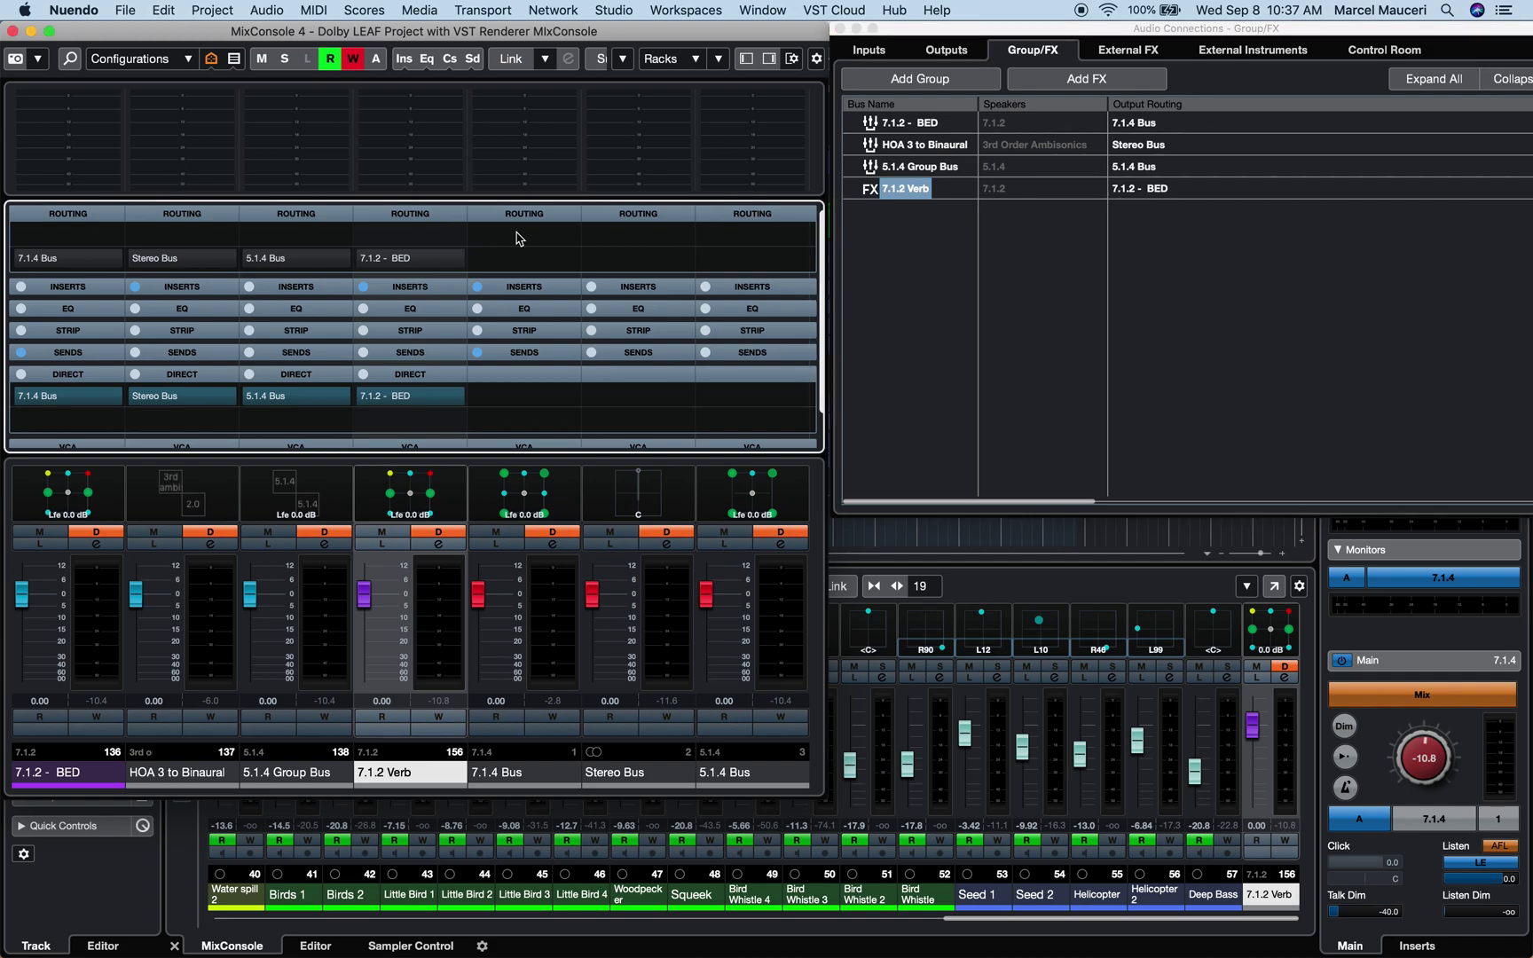
Step: Check the Direct Routing rack type and the Direct Routing summing mode option in MixConsole 4
left_click(694, 59)
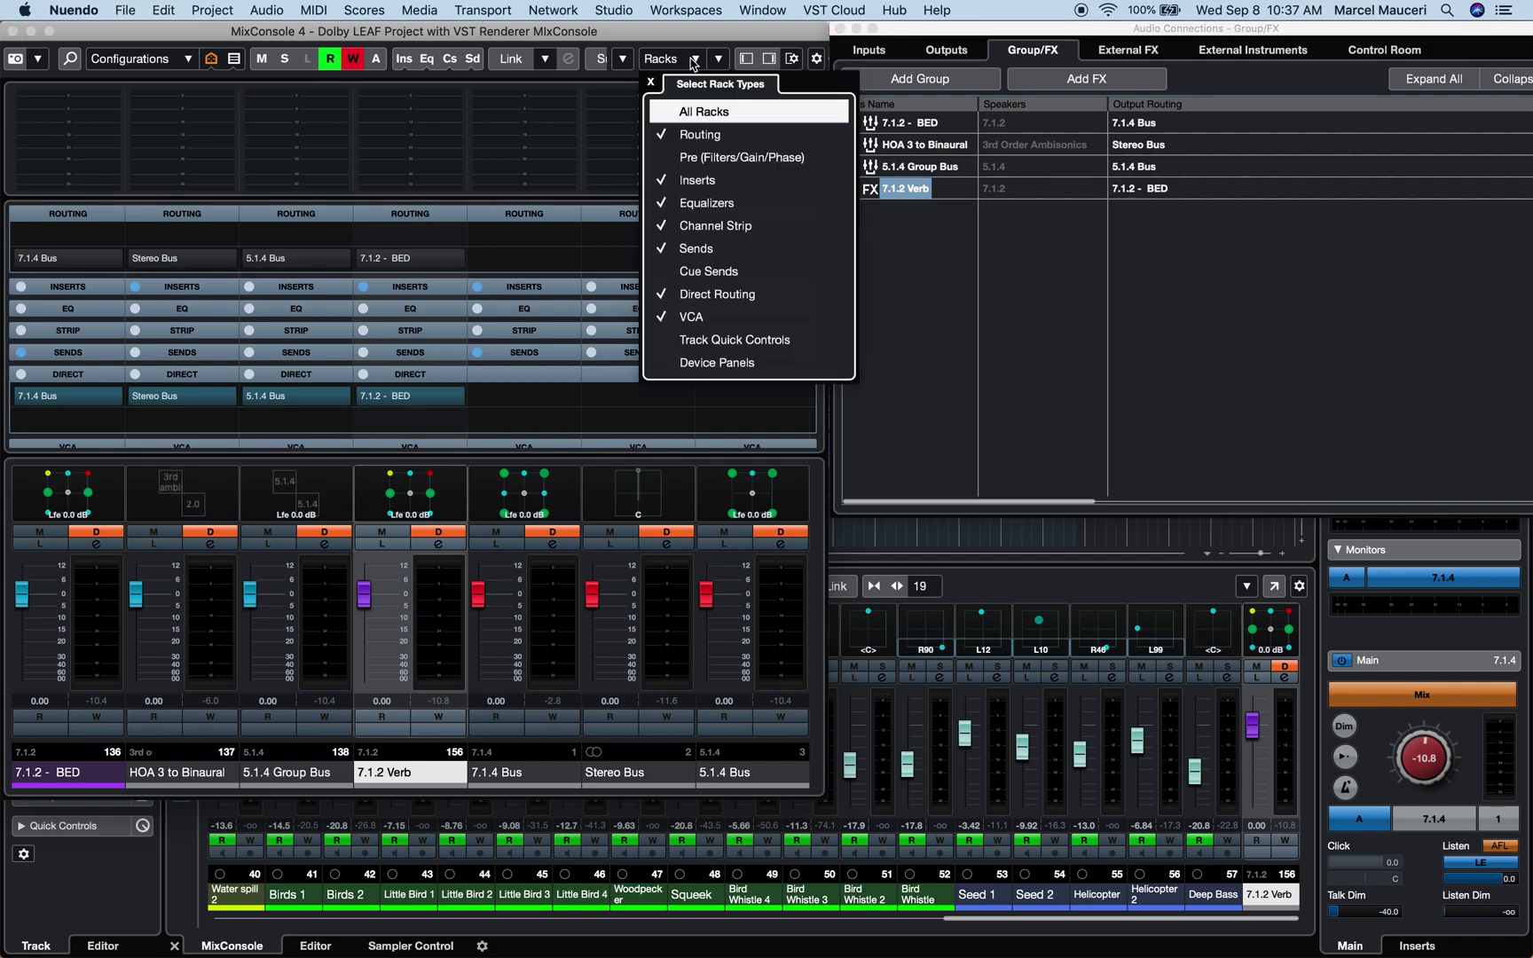
left_click(724, 297)
left_click(725, 297)
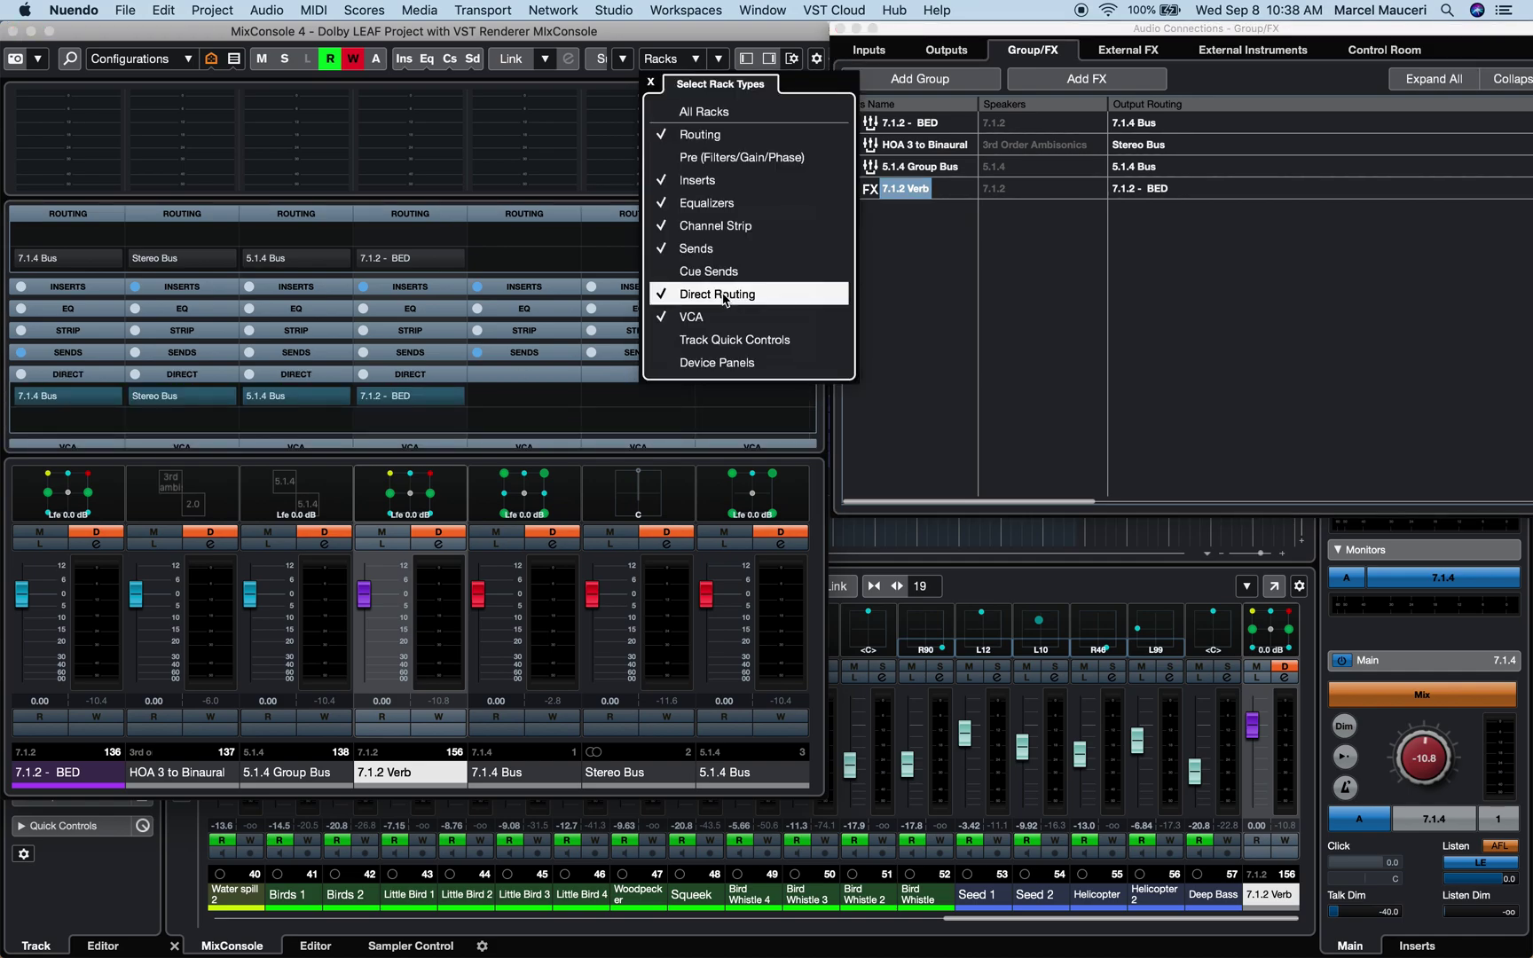
left_click(650, 82)
left_click(623, 58)
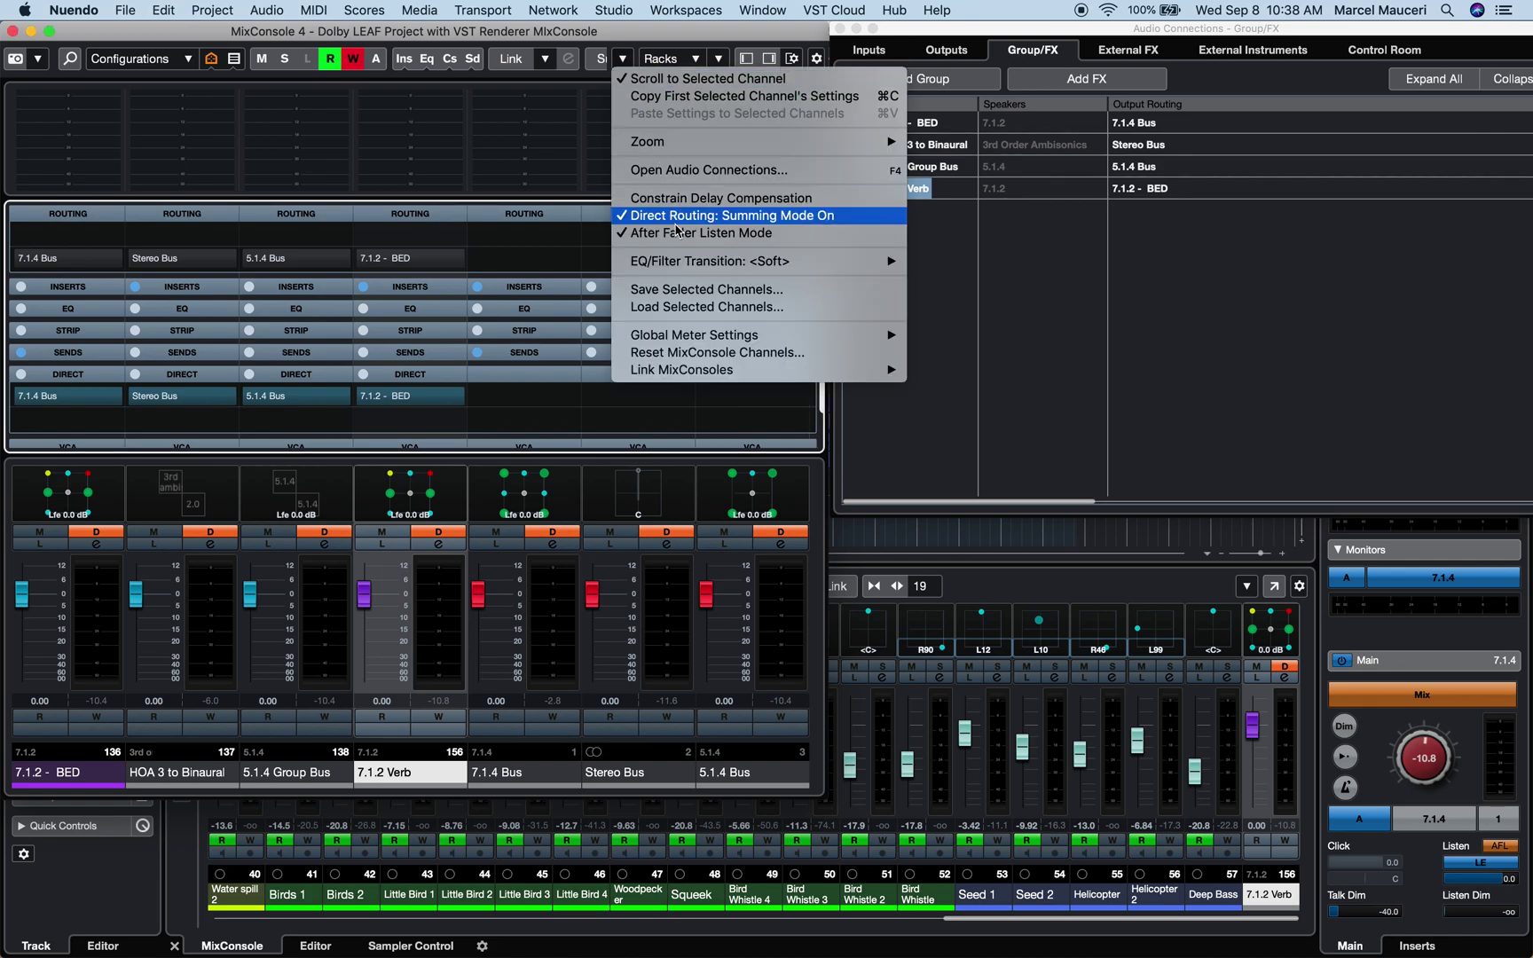
left_click(618, 37)
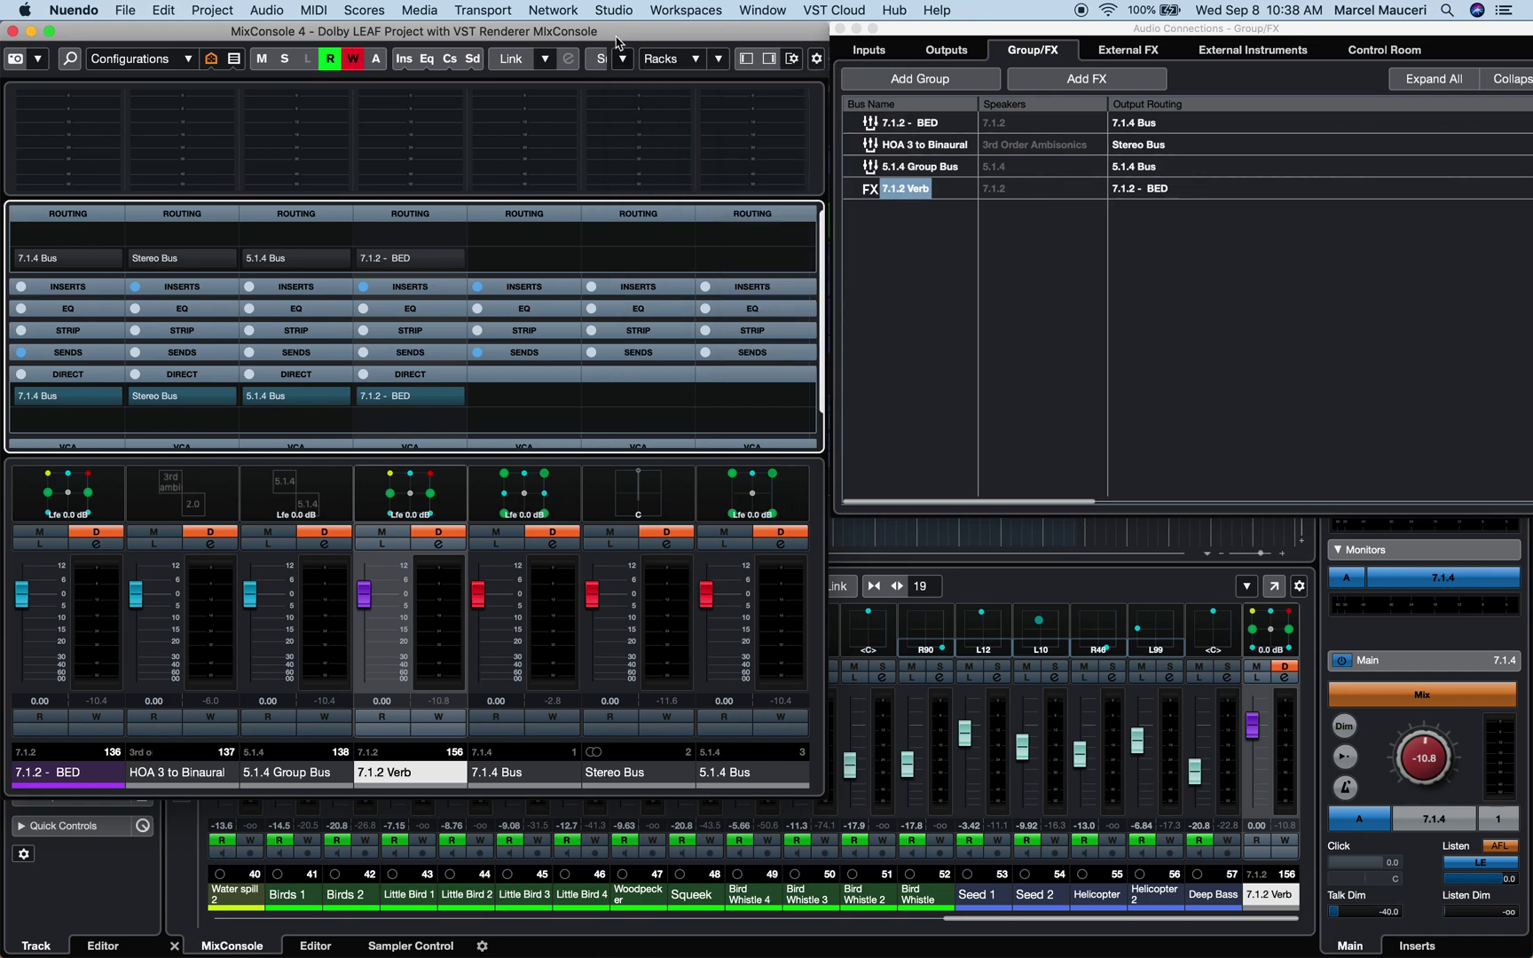
Step: Add the 5.1.4 Group Bus as second direct routing destination of 7.1.2 - BED and view the available output destinations
left_click(60, 777)
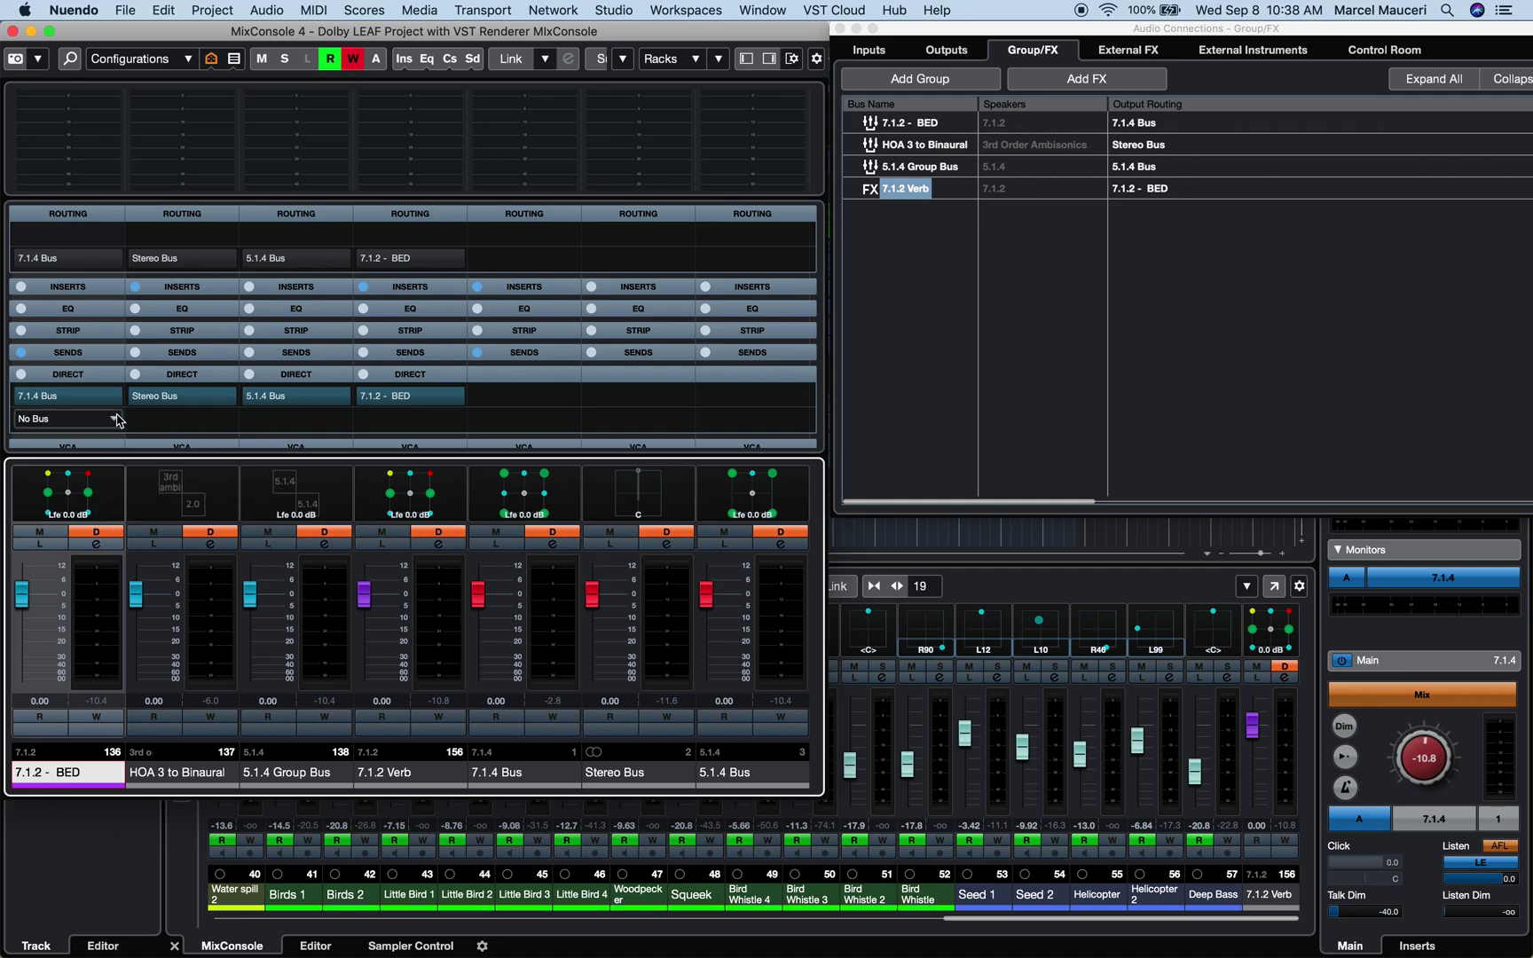
left_click(113, 421)
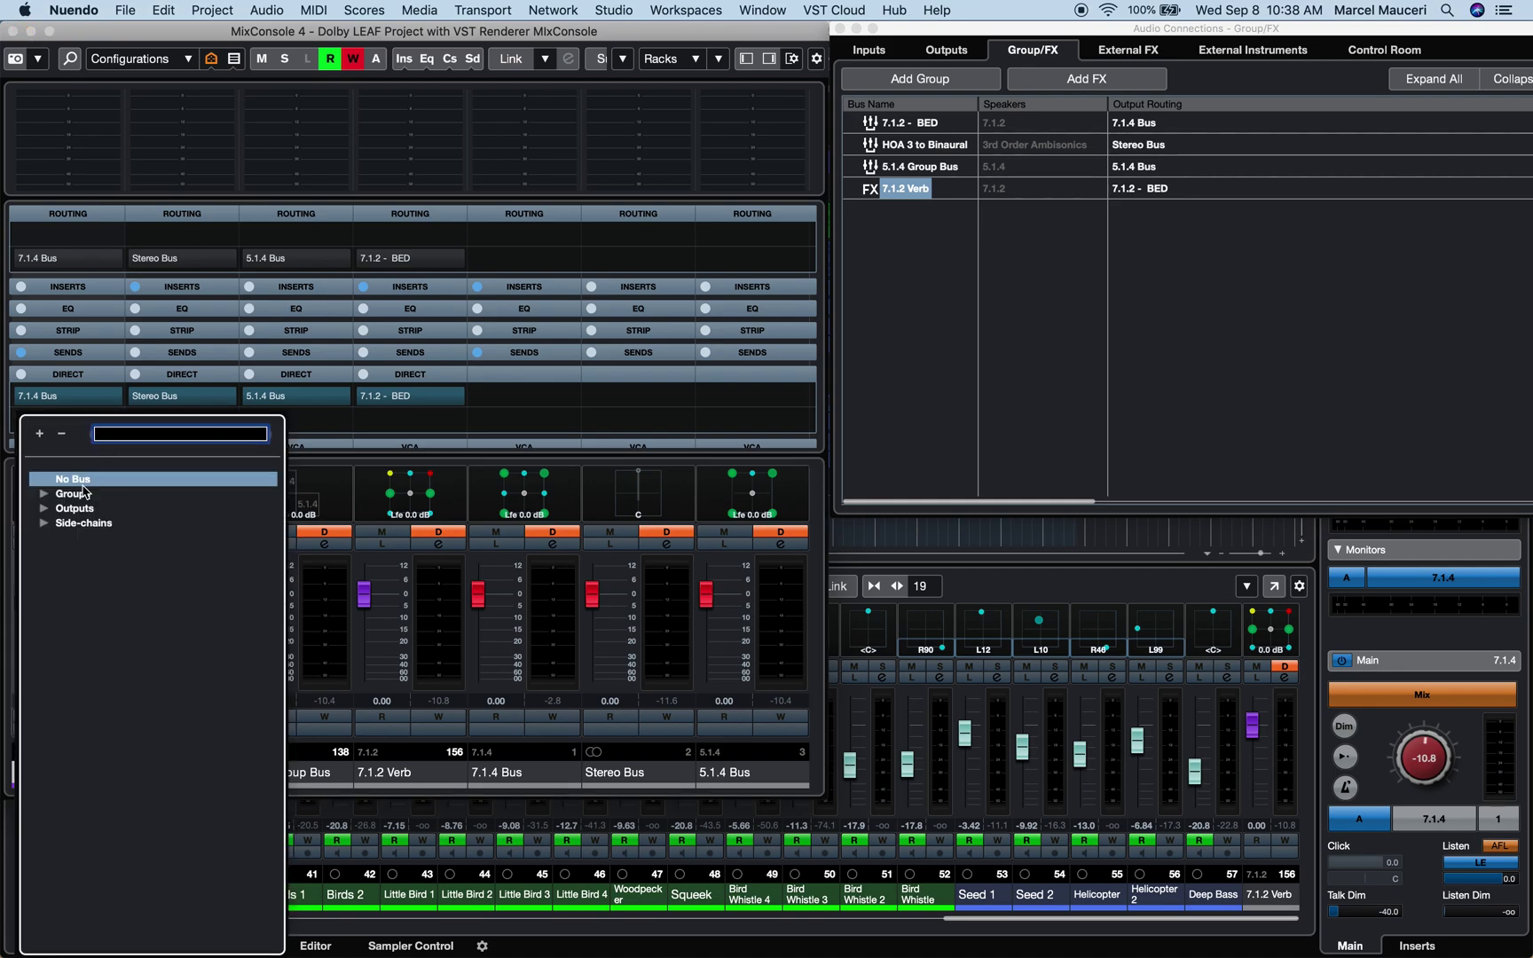
left_click(43, 494)
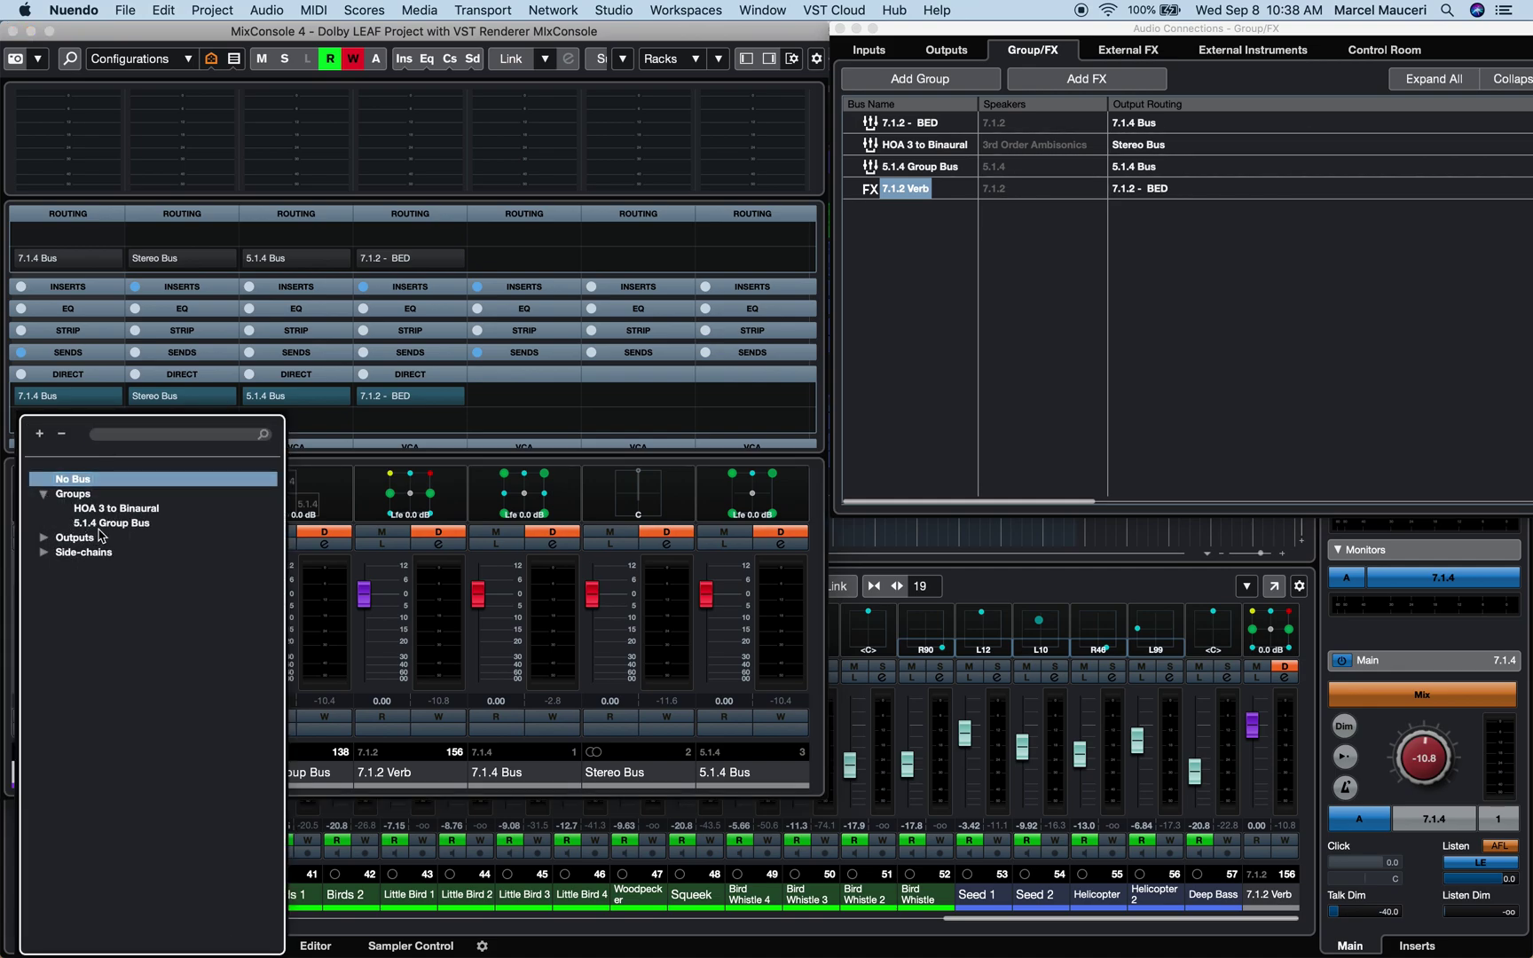
left_click(102, 523)
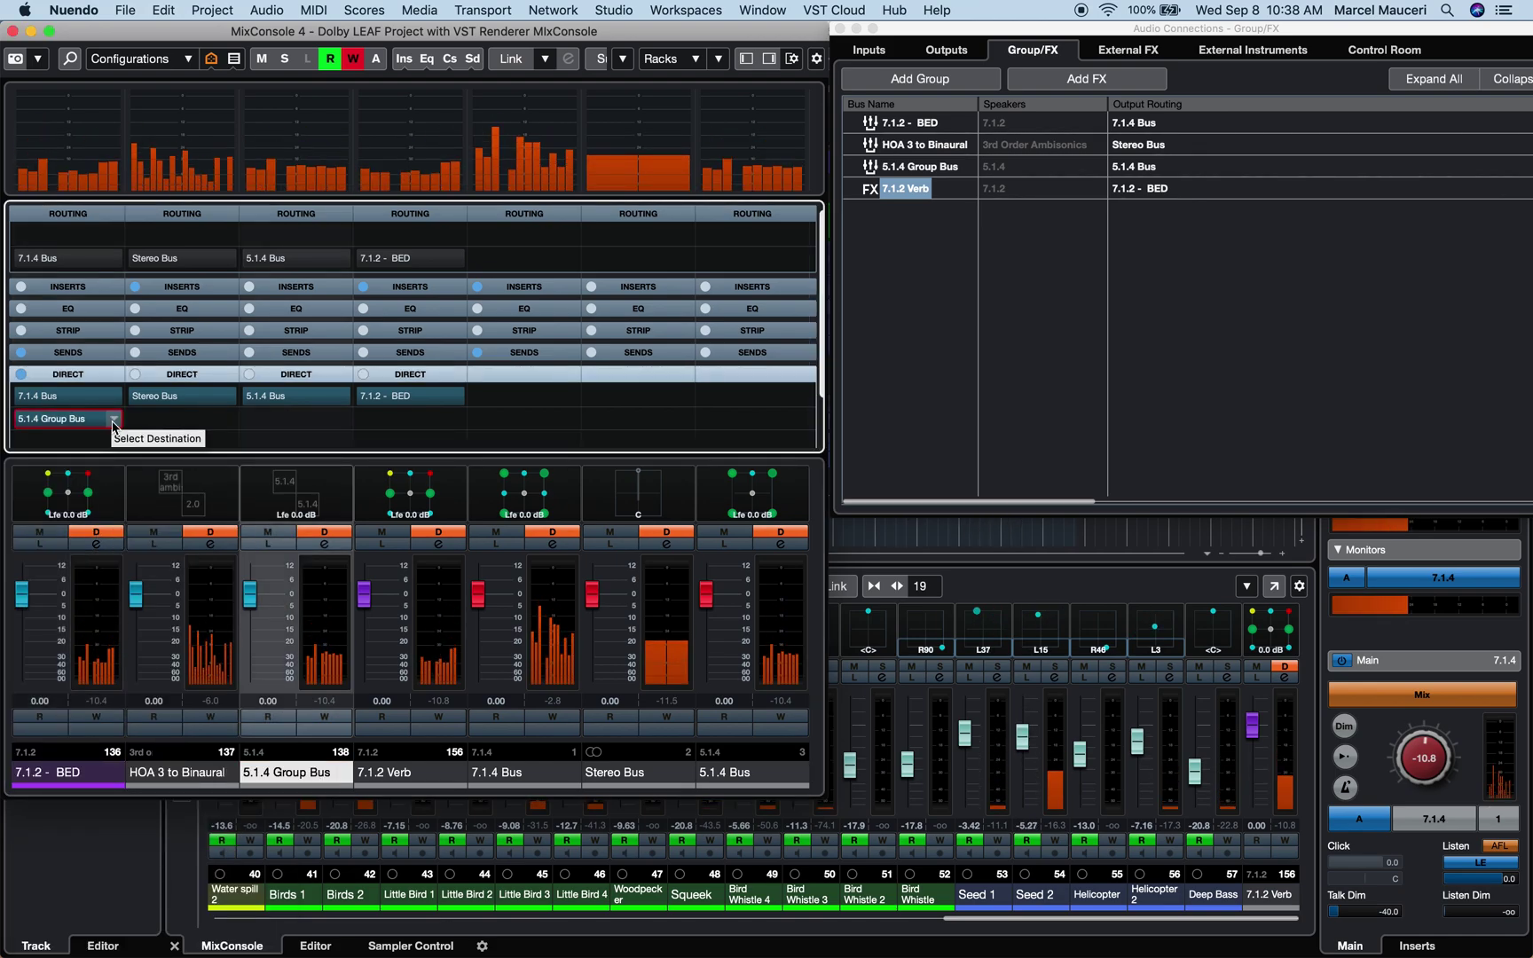
left_click(112, 420)
left_click(43, 537)
left_click(109, 787)
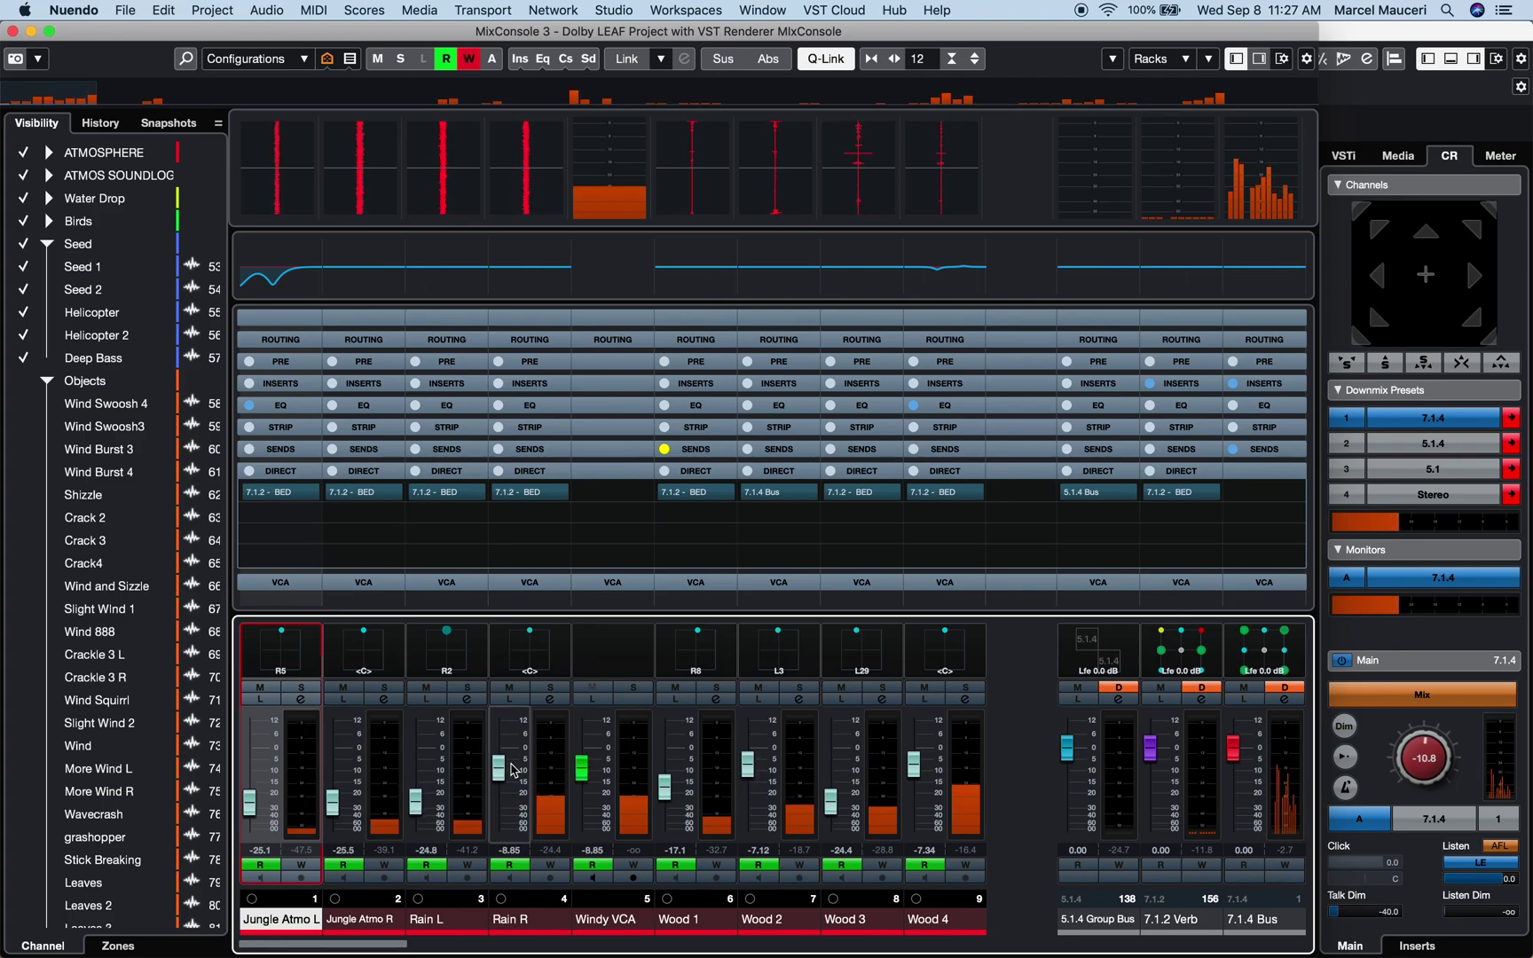
Step: Select the Jungle Atmo L through Rain R channels and assign the 5.1.4 Group Bus to their second direct routing slot
left_click(556, 754, "shift")
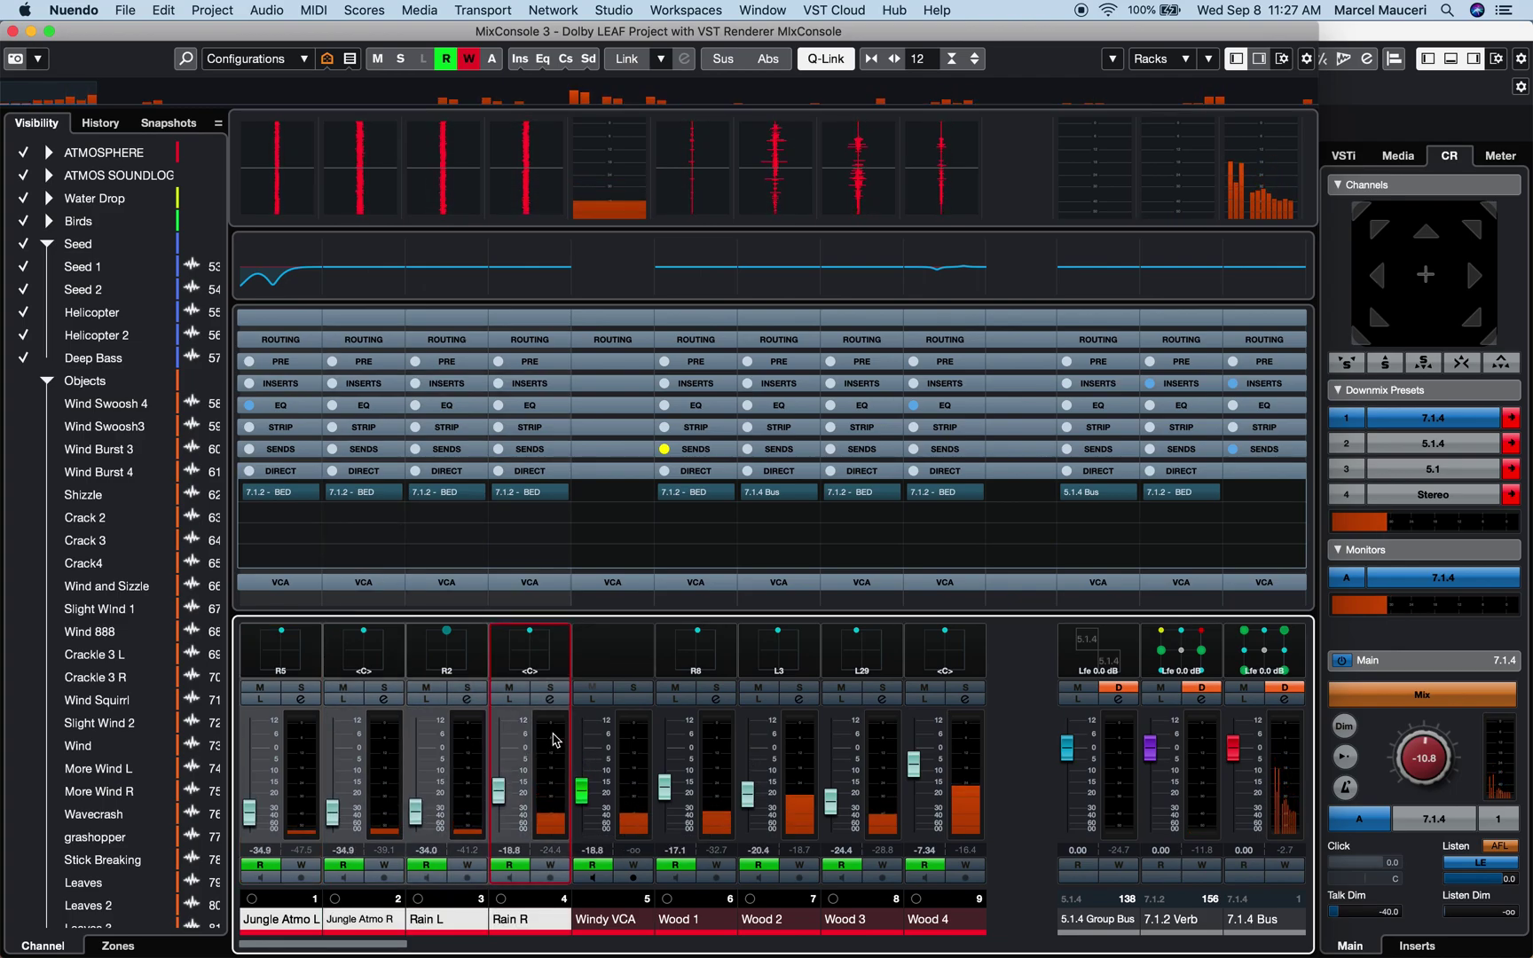
left_click(310, 514)
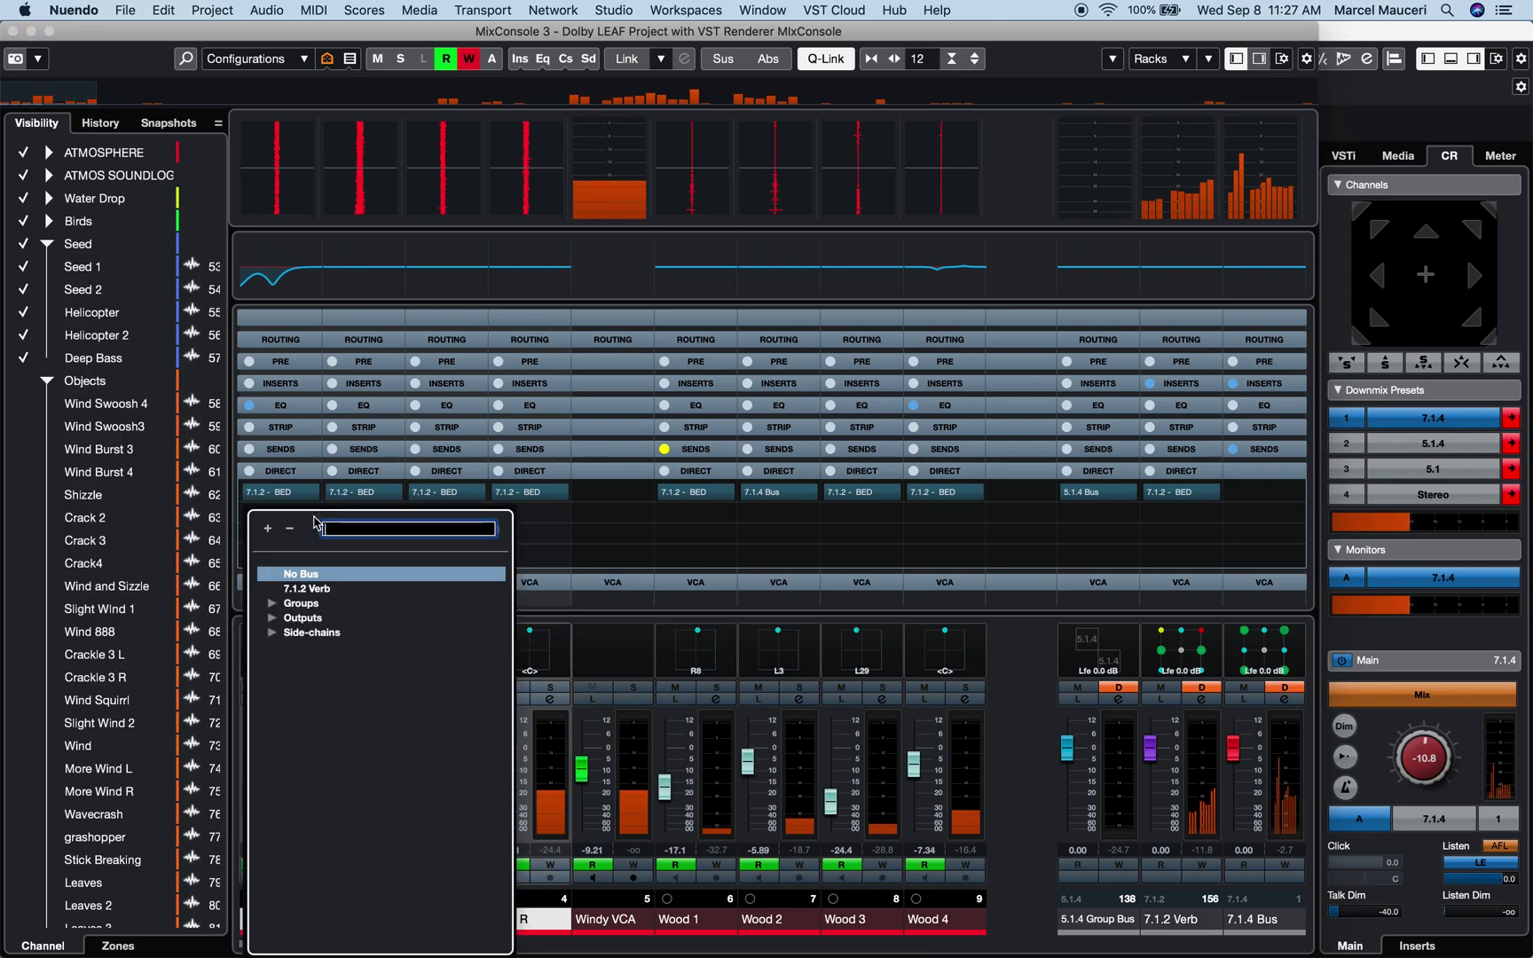
left_click(272, 604)
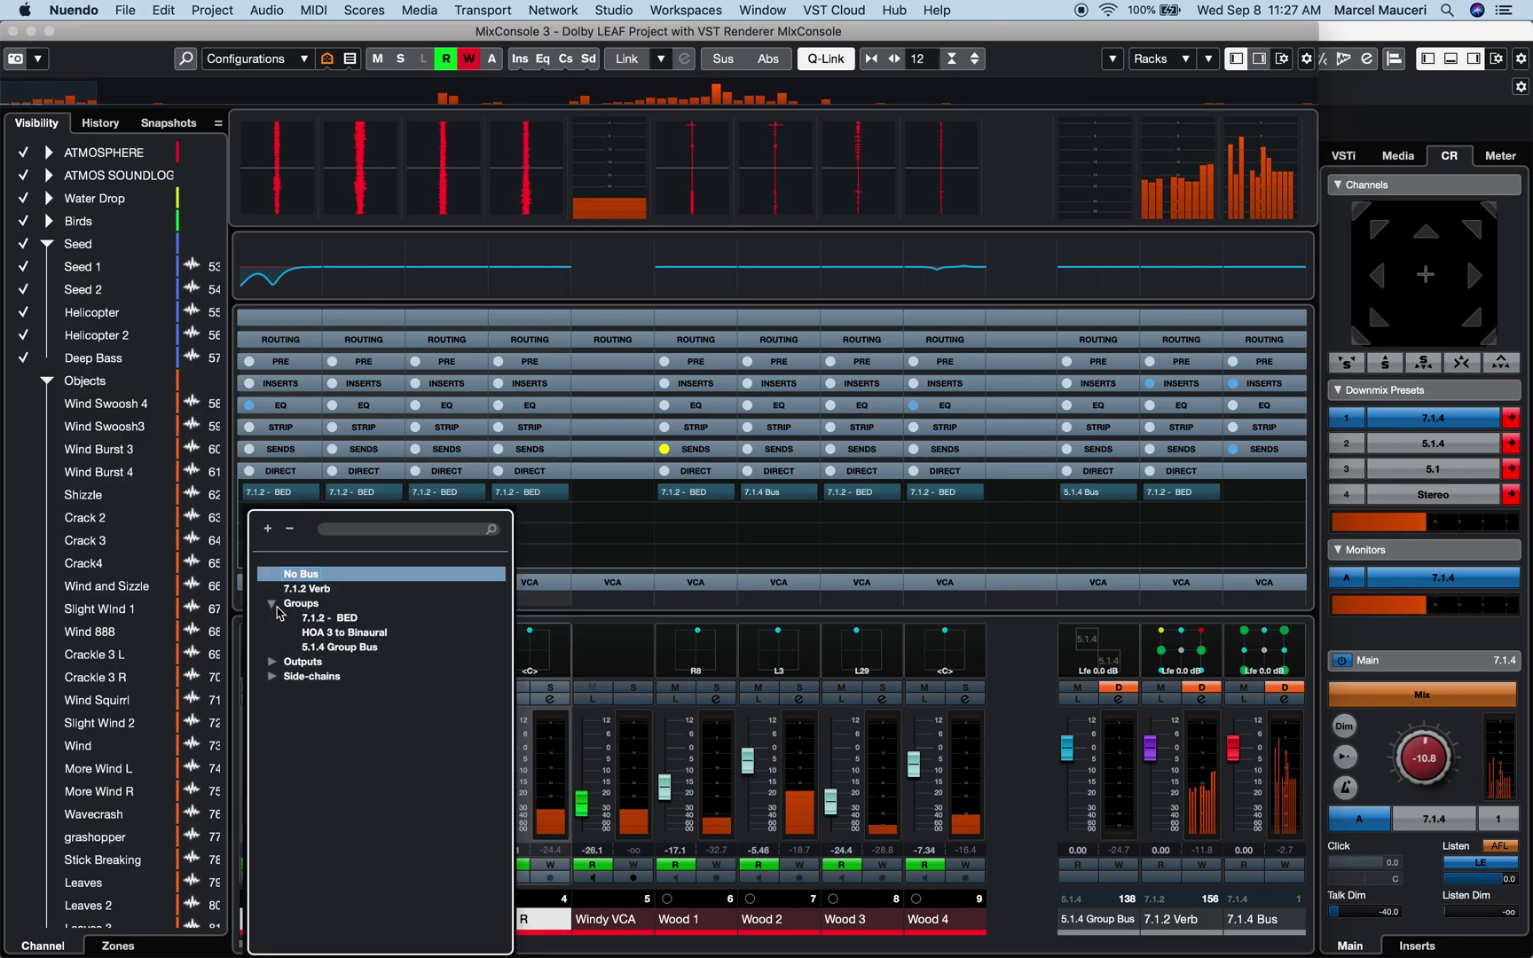
left_click(340, 647)
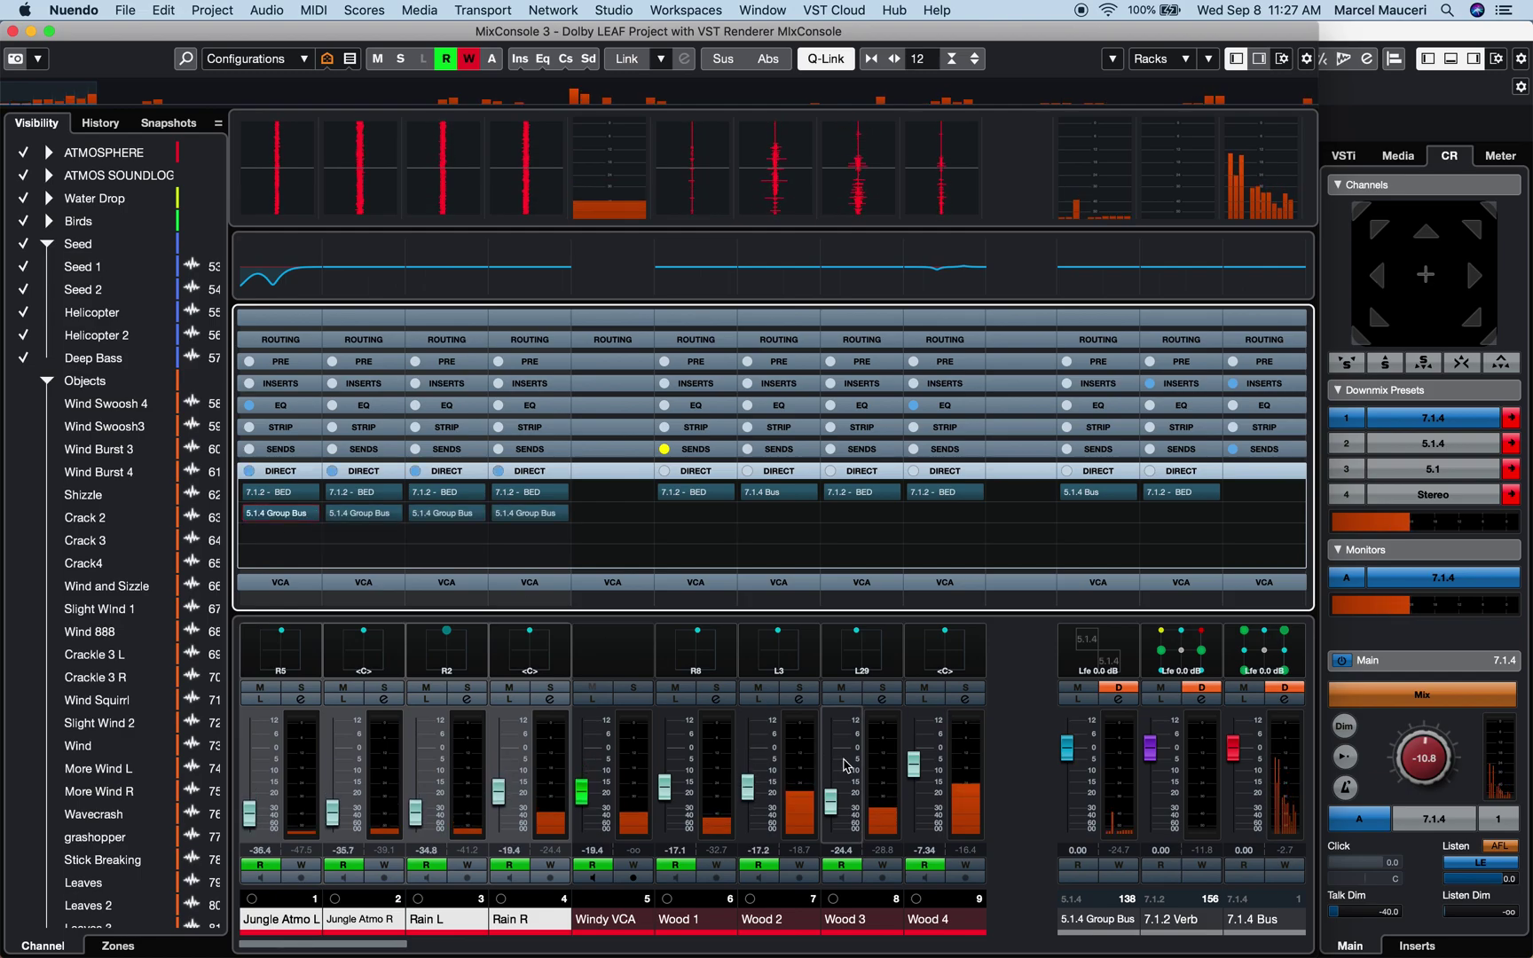
Step: Extend the channel selection to Wood 1 through Wood 4 and assign 7.1.2 Verb to the third direct routing slot
left_click(723, 776)
left_click(793, 778, "shift")
left_click(876, 778, "shift")
left_click(956, 779, "shift")
left_click(947, 534)
left_click(967, 610)
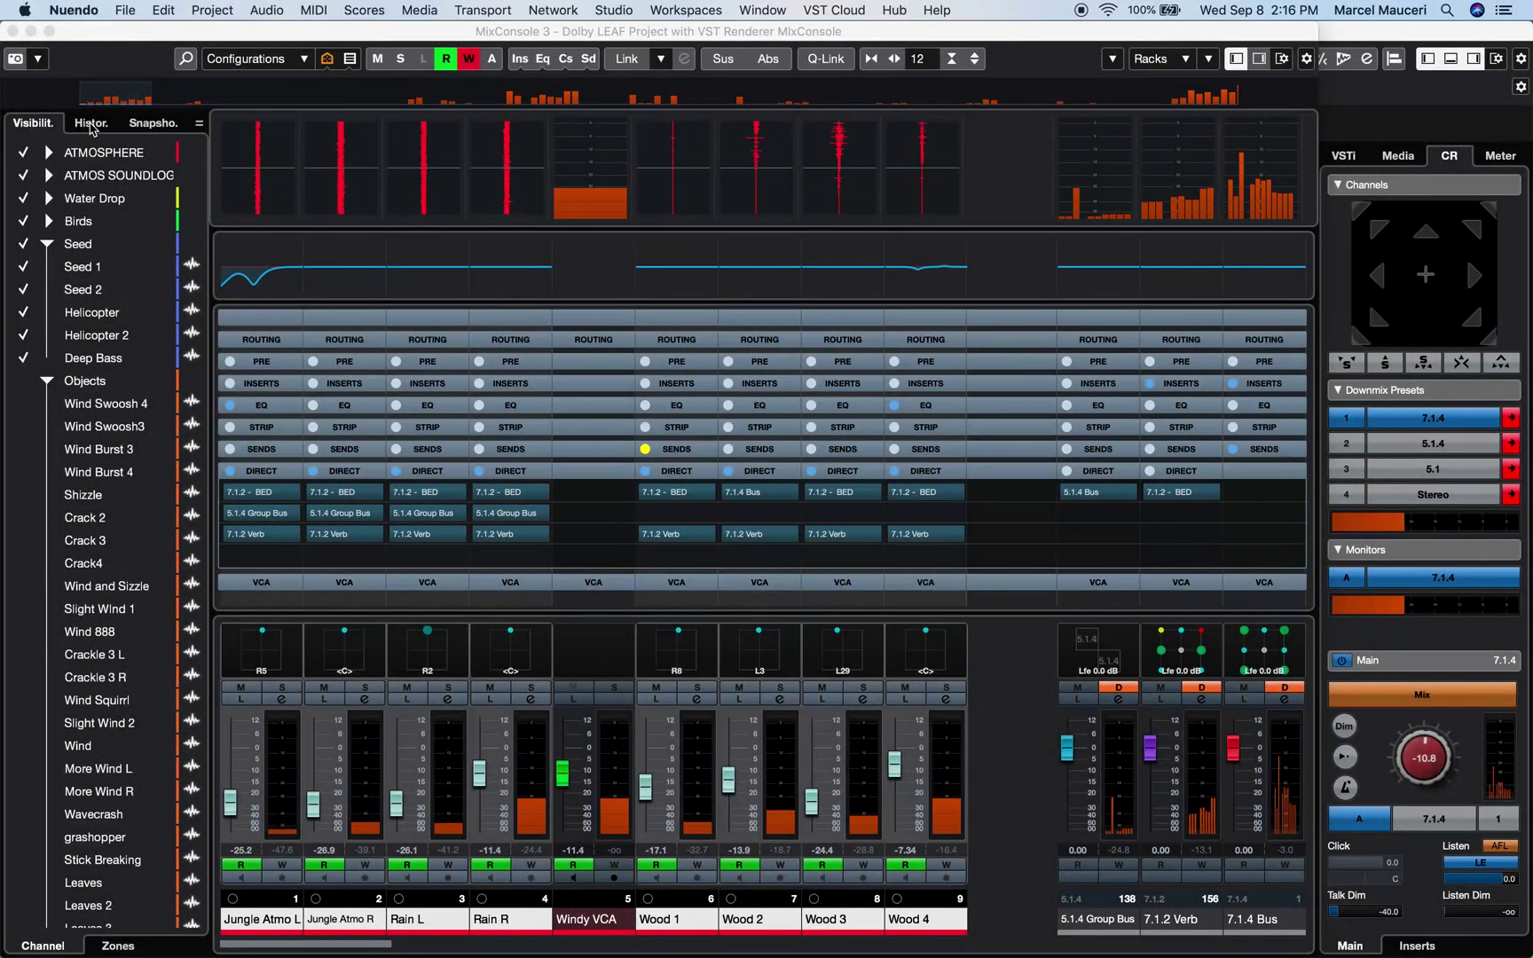
Step: Show the mixer history while creating an EQ dip on Jungle Atmo R and a dip plus a boost on both Rain R and Wood 2
left_click(92, 126)
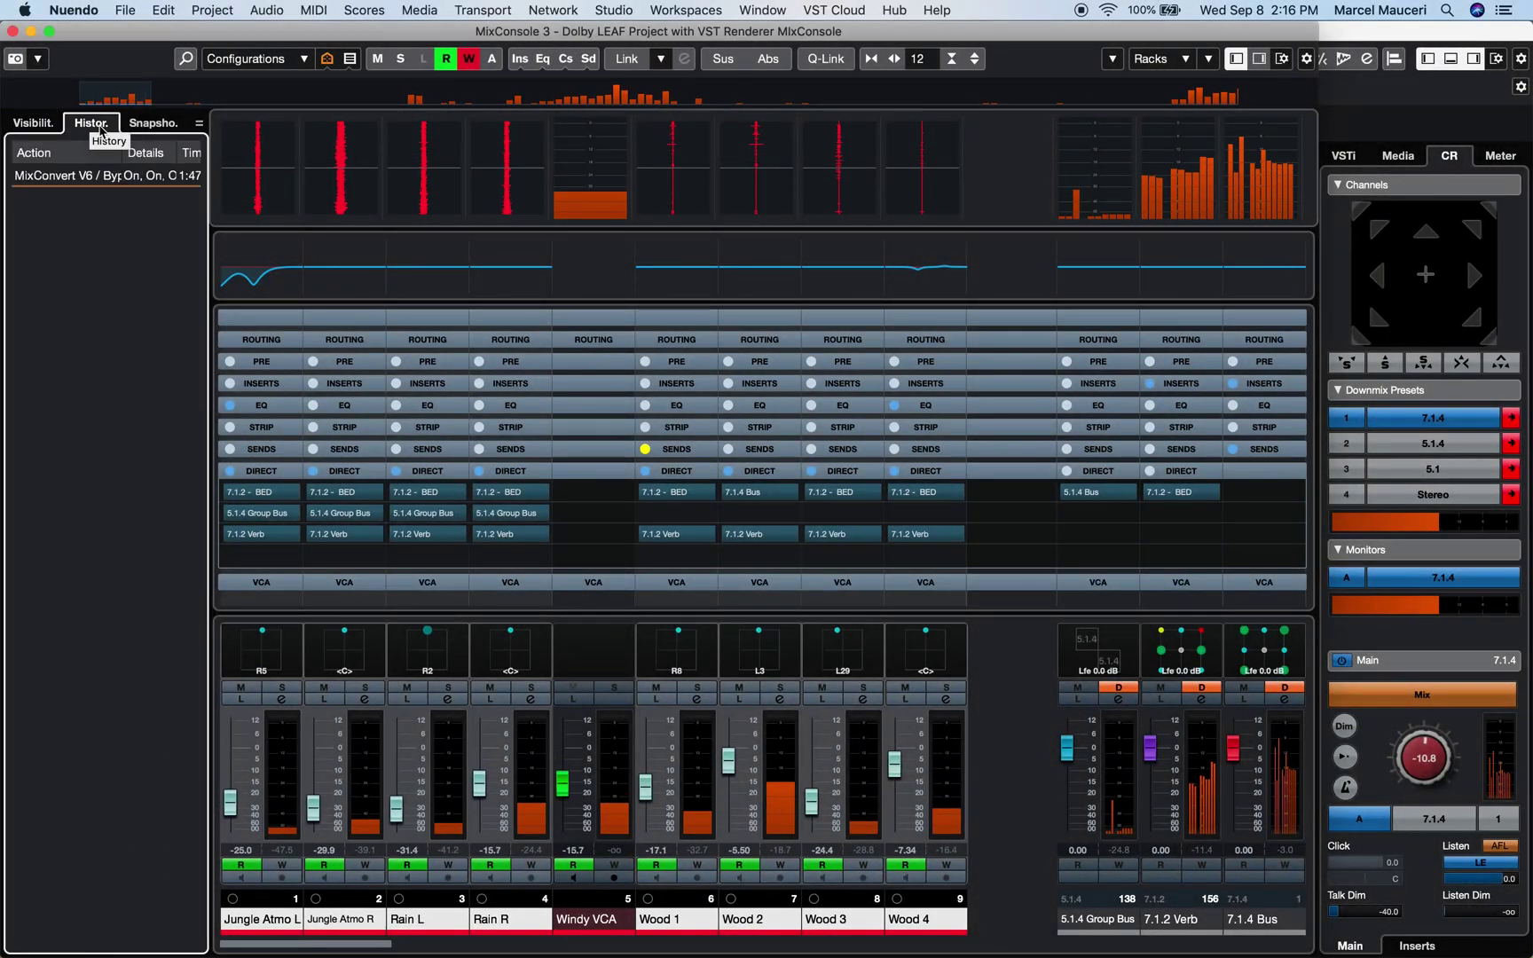
left_click(335, 286)
left_click_drag(335, 285, 445, 316)
left_click_drag(558, 274, 575, 241)
left_click(723, 287)
left_click_drag(723, 287, 672, 333)
left_click_drag(831, 267, 835, 226)
left_click_drag(209, 154, 238, 154)
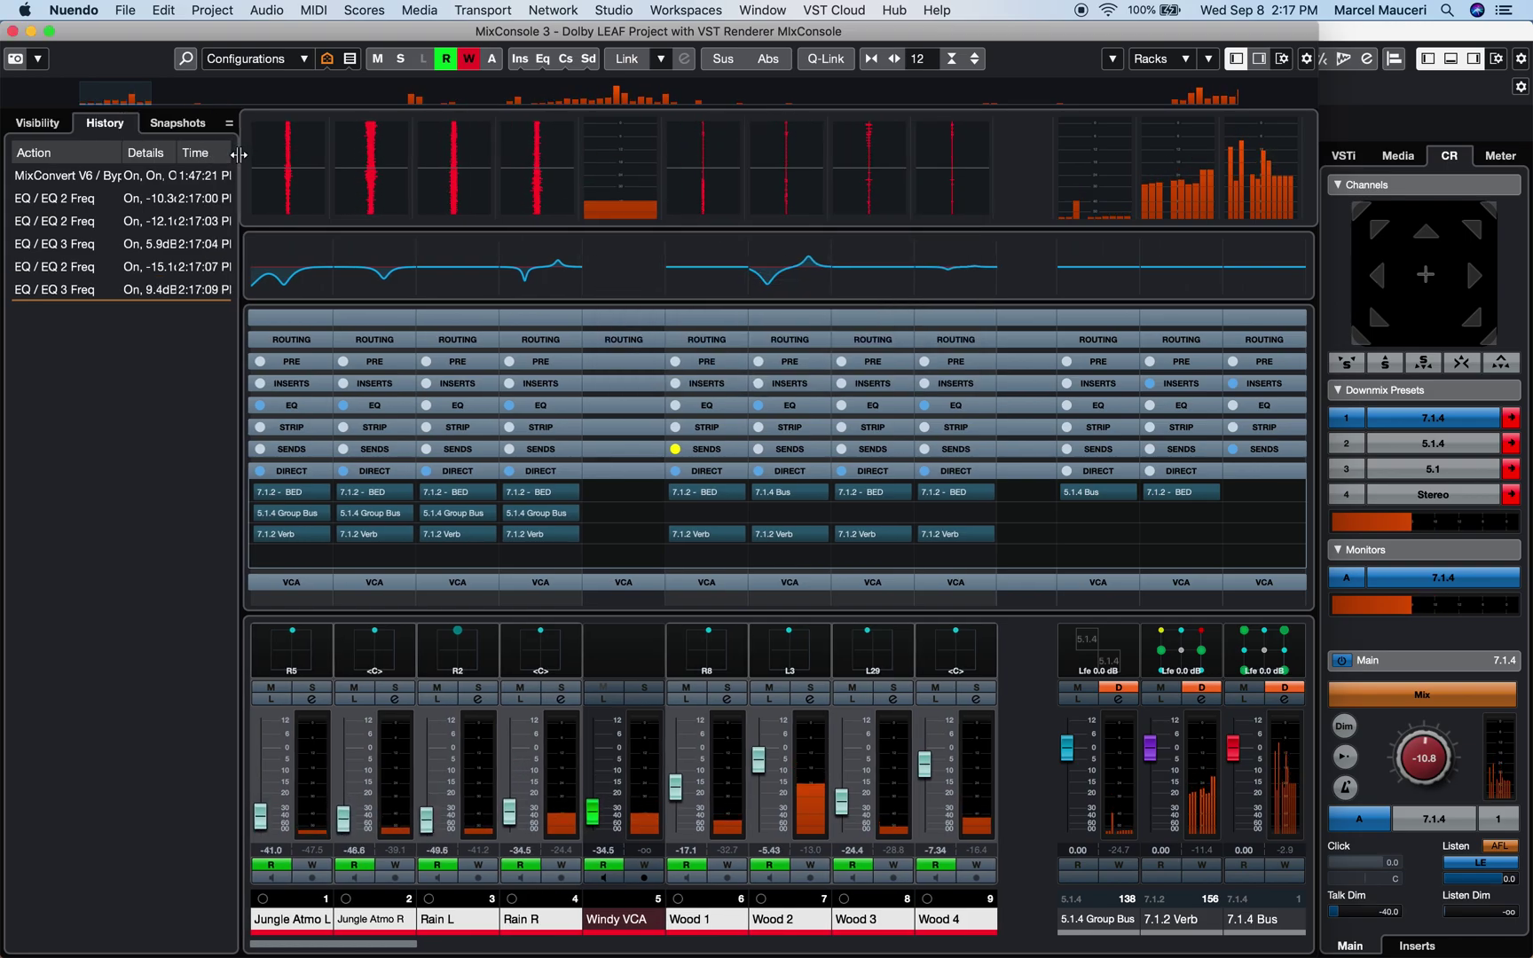
Step: Show the undo and redo controls in the MixConsole toolbar and try them on the last EQ change
left_click(1520, 58)
left_click(1366, 51)
left_click(15, 59)
left_click(37, 58)
Step: Save a MixConsole snapshot, revert the history to before the Rain R and Wood 2 EQ changes, and save a second snapshot
left_click(66, 59)
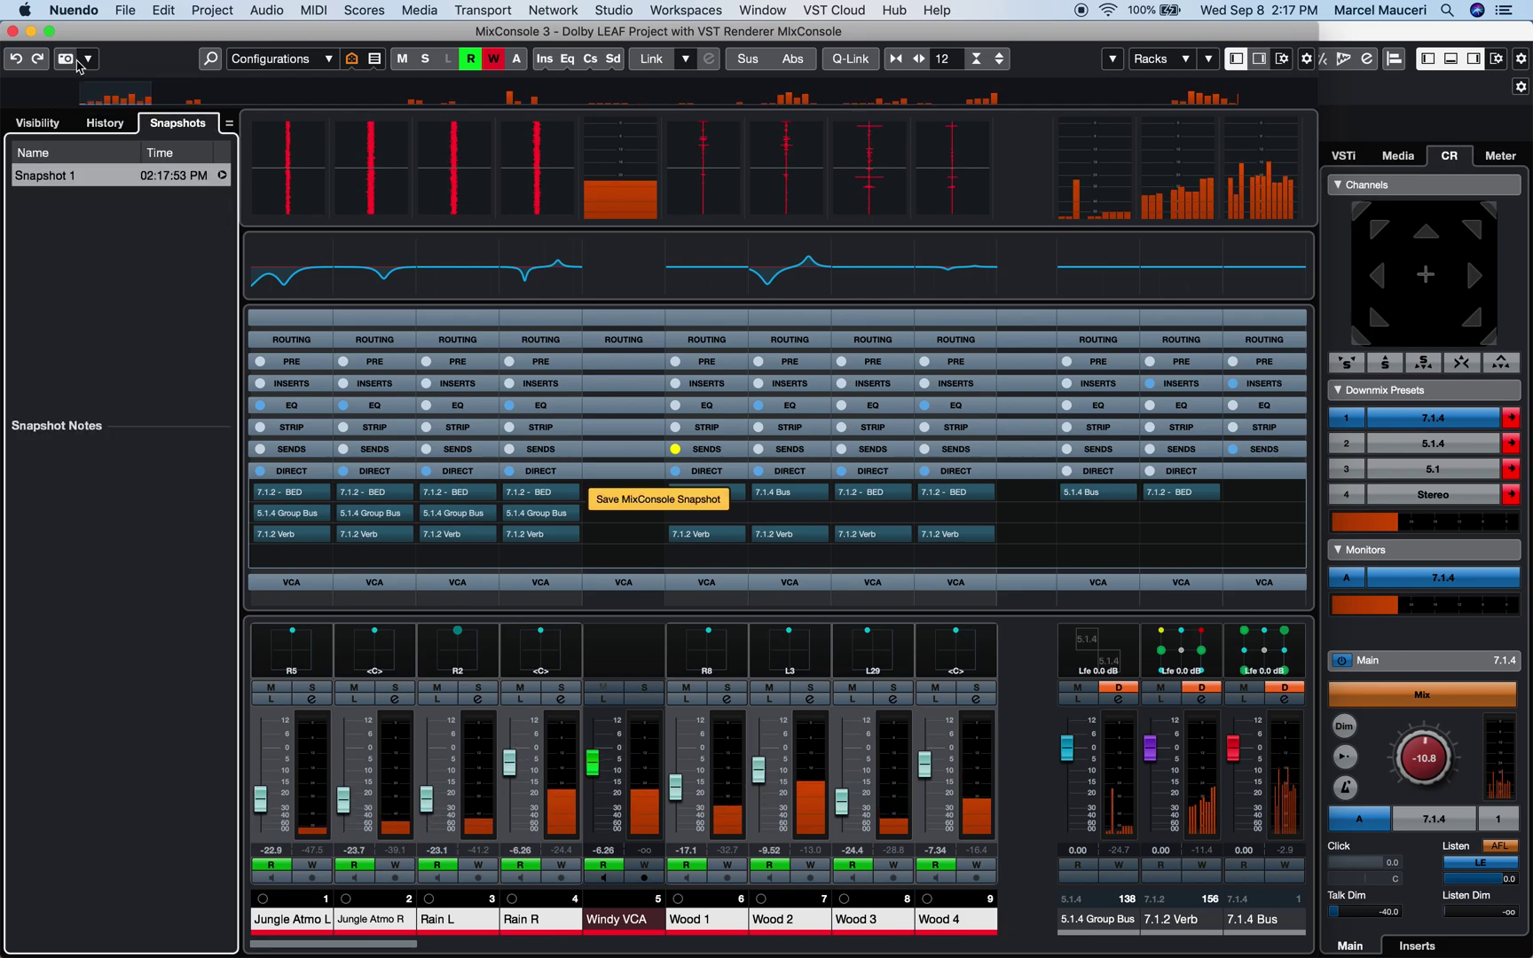
left_click(105, 122)
left_click(94, 257)
left_click(177, 122)
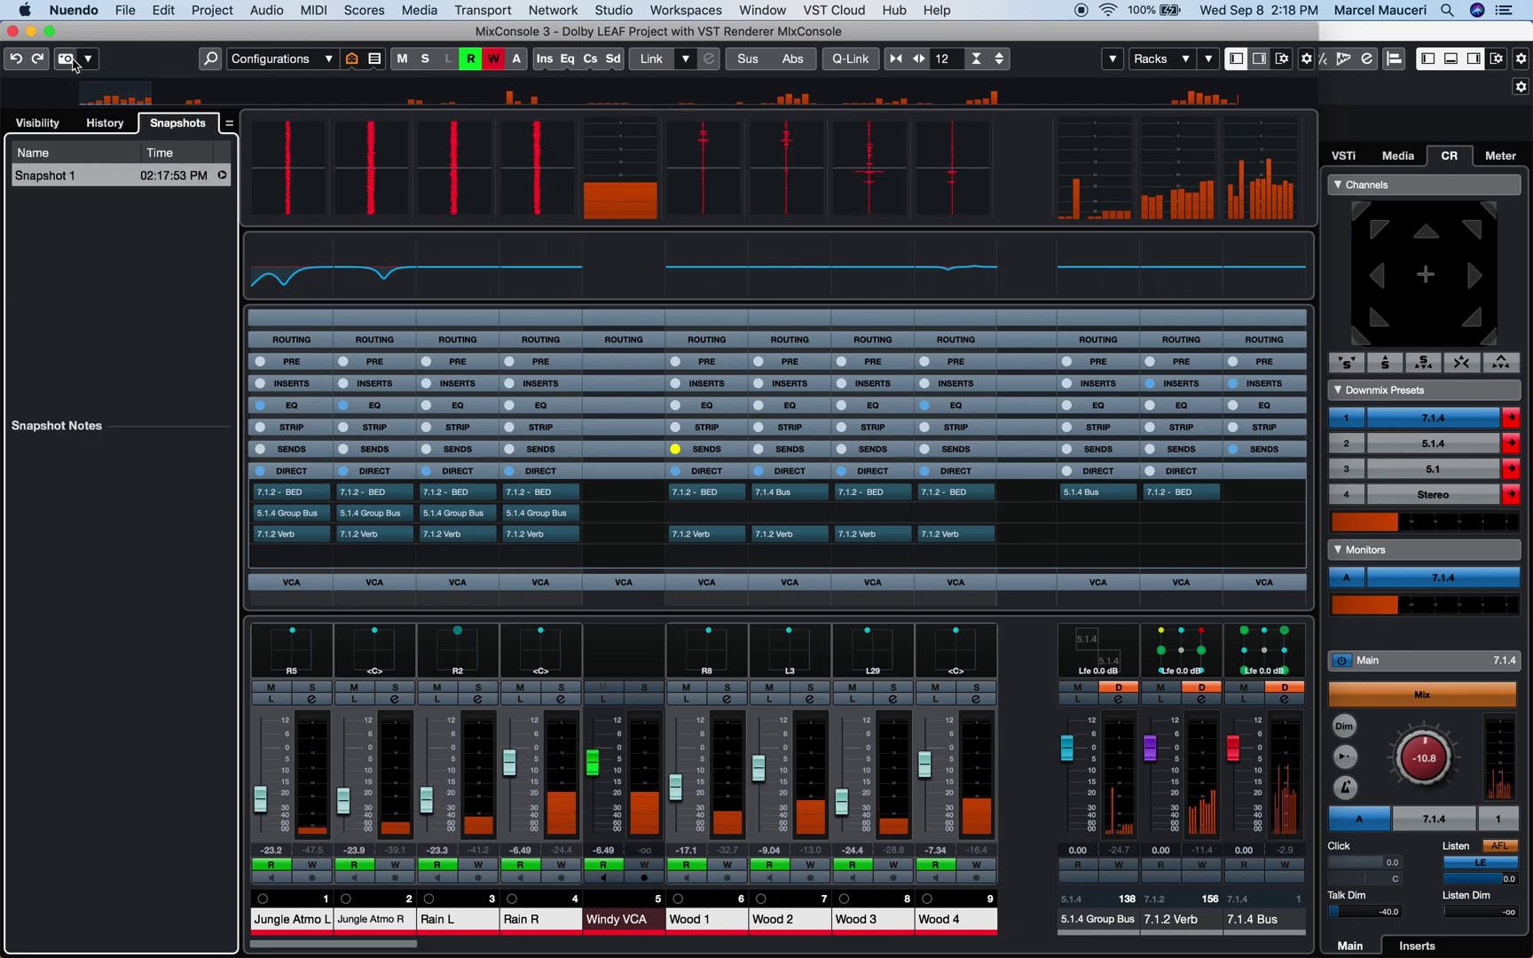
left_click(66, 59)
Step: Remove the 7.1.2 Verb direct routing destination from Rain R and save a third MixConsole snapshot
left_click(540, 533)
left_click(575, 600)
left_click(66, 59)
Step: Recall the mixer settings stored in Snapshot 1
left_click(53, 175)
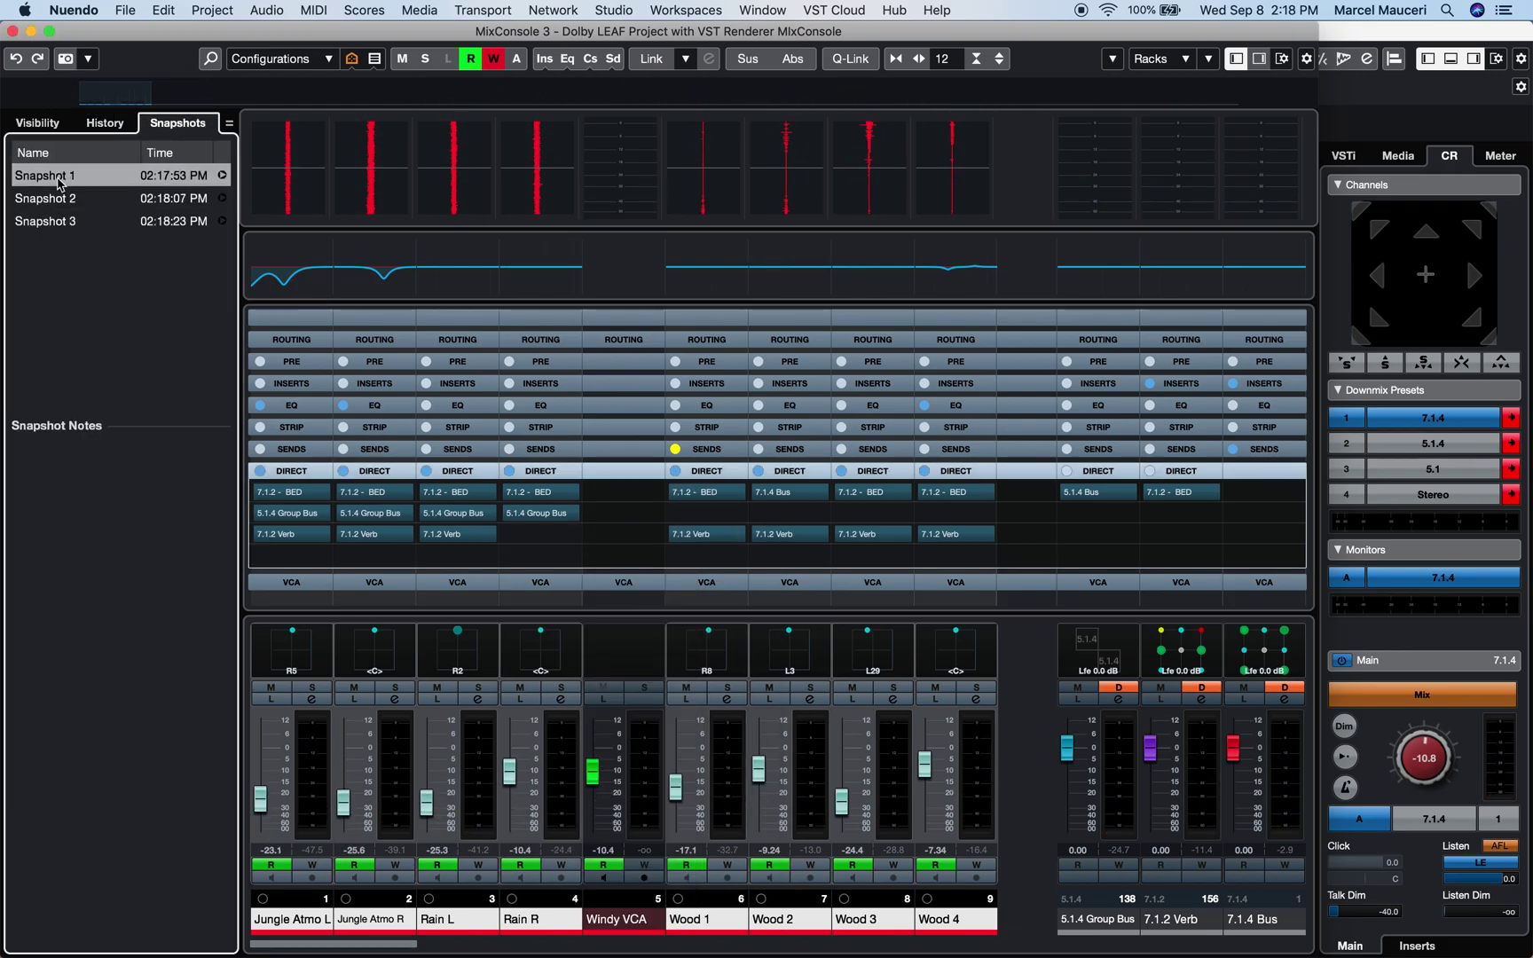
left_click(221, 175)
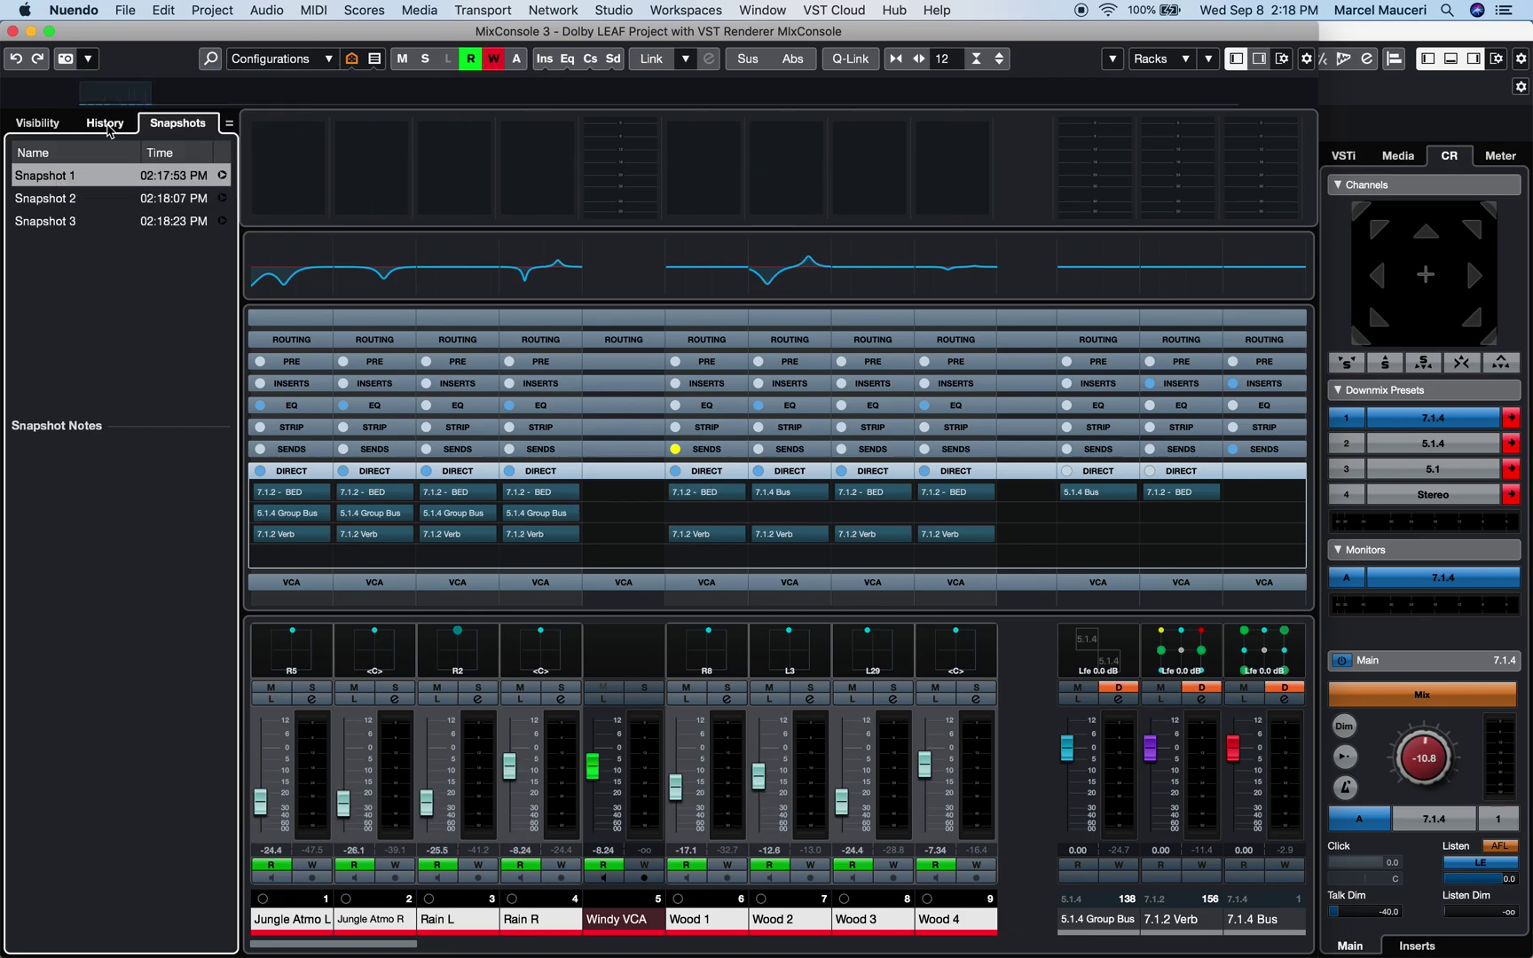